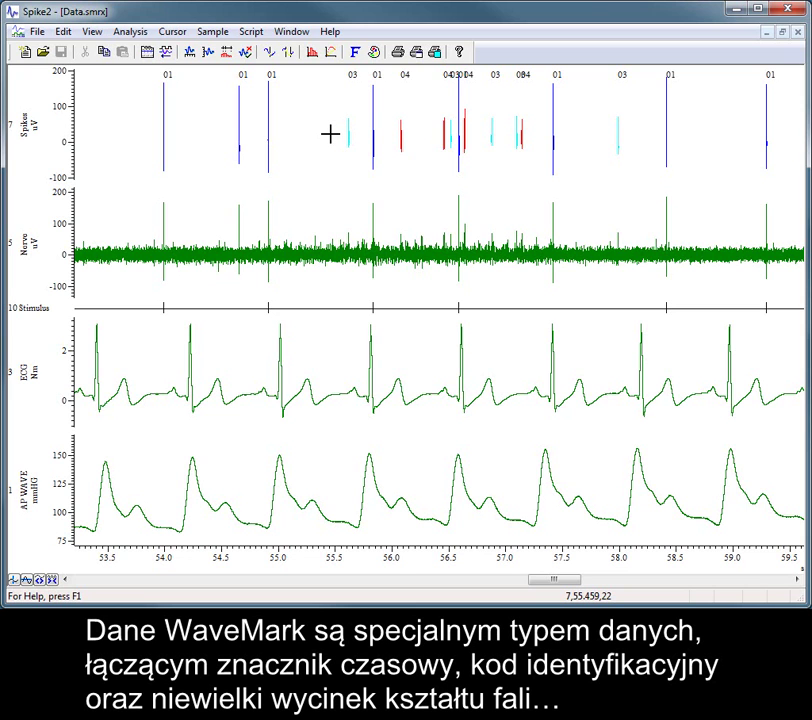
# Zoom the Spikes channel from 55.5–56.2 s down to the single WaveMark spike at 55.835 s
pyautogui.moveTo(332, 134); pyautogui.dragTo(413, 133)
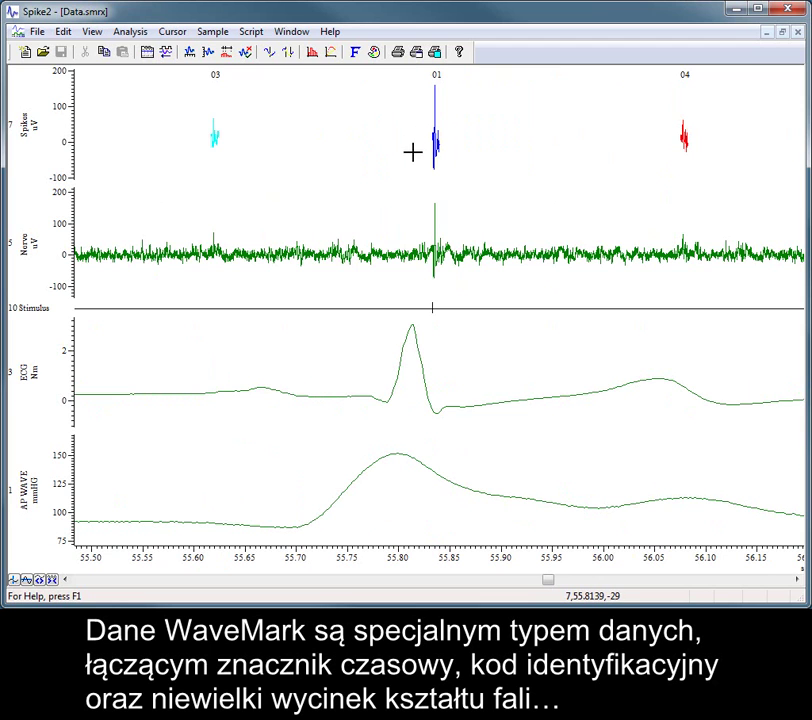
pyautogui.moveTo(415, 148); pyautogui.dragTo(452, 149)
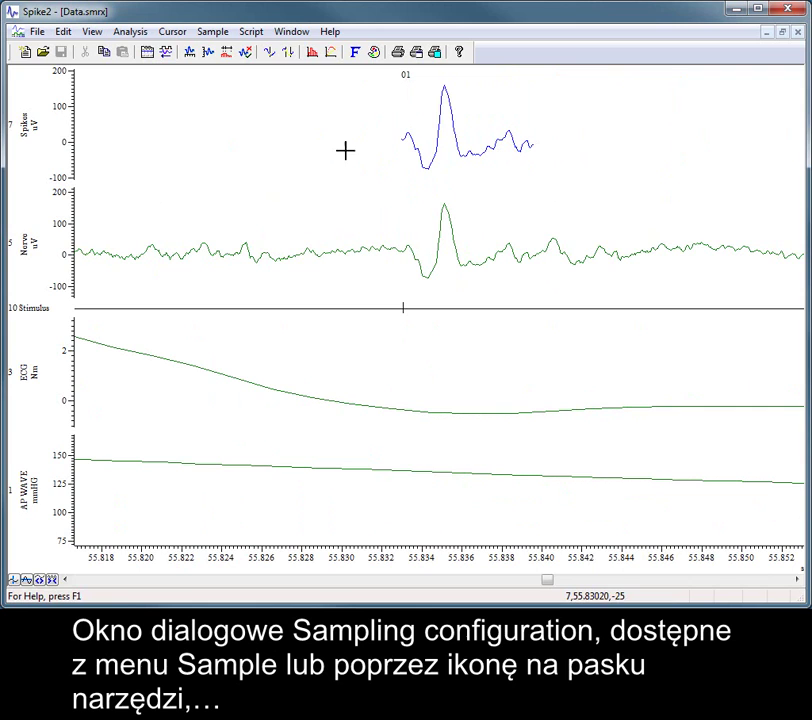
# Minimise Data.smrx, open the sampling configuration's channel list, then duplicate and delete the Waveform row
pyautogui.click(764, 31)
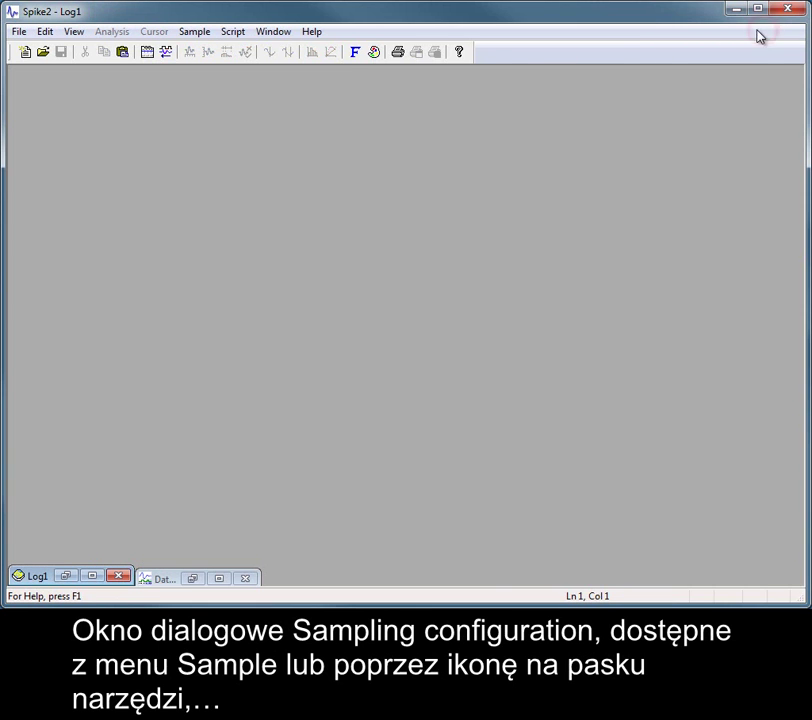
pyautogui.click(203, 34)
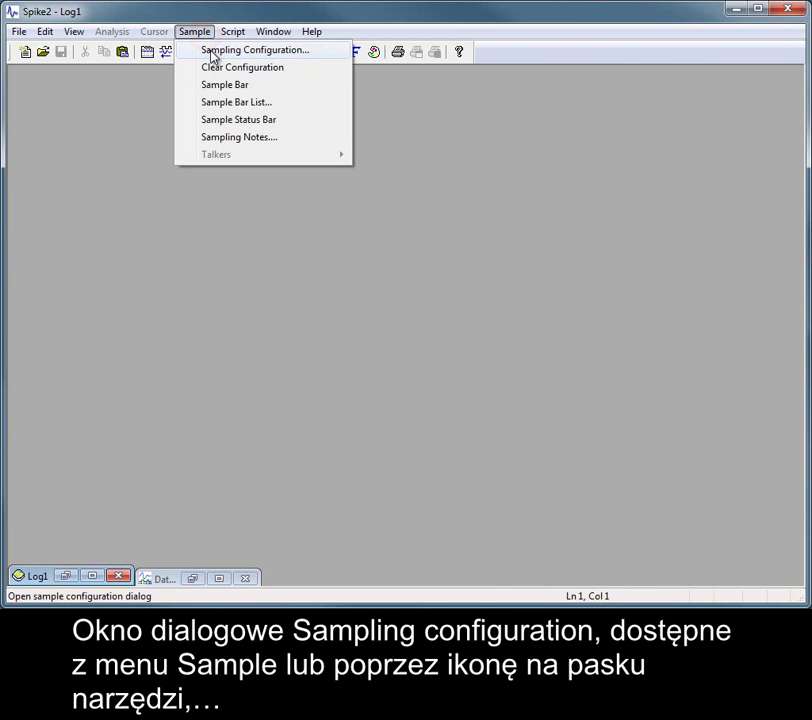
pyautogui.click(116, 110)
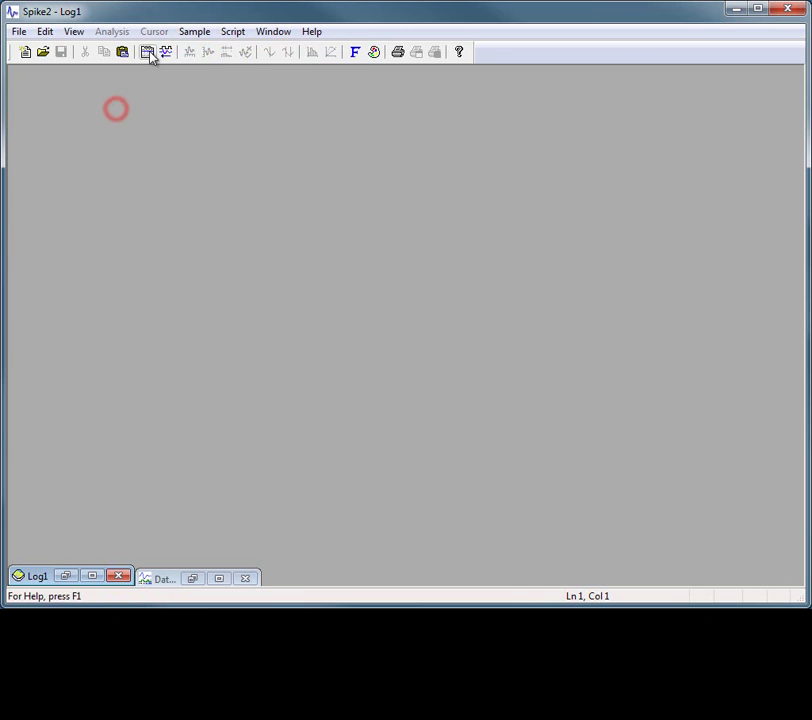
pyautogui.click(147, 53)
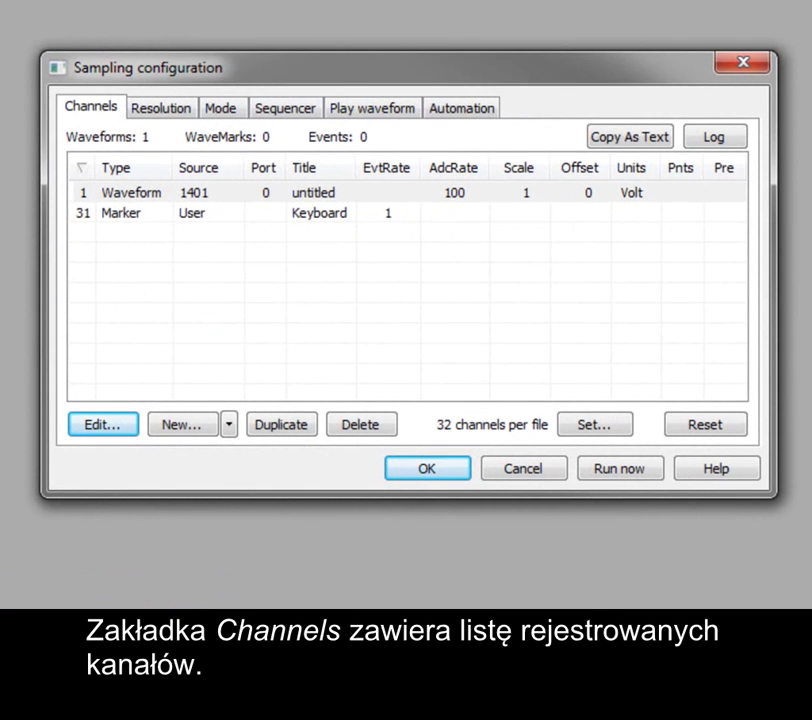
pyautogui.click(96, 112)
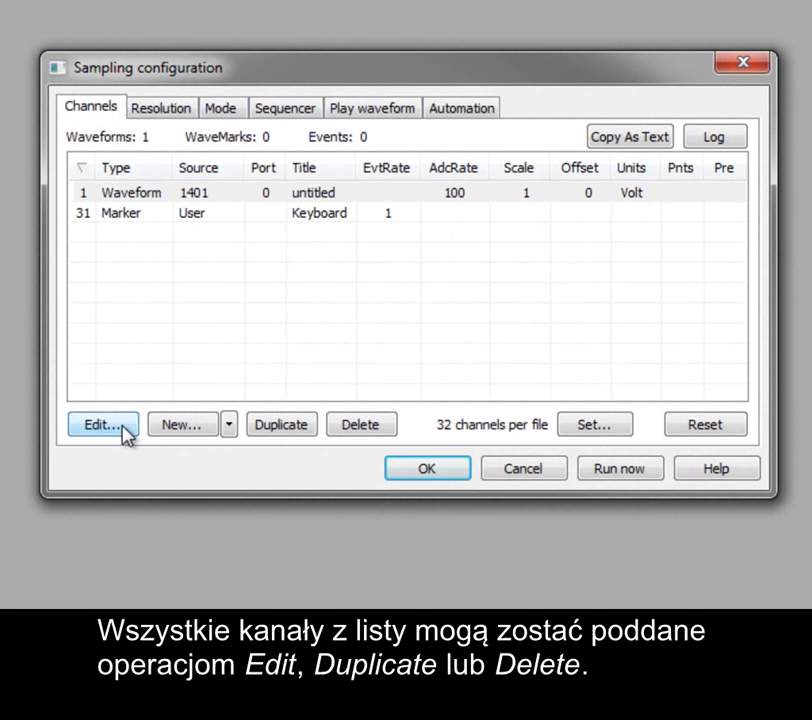
pyautogui.click(300, 428)
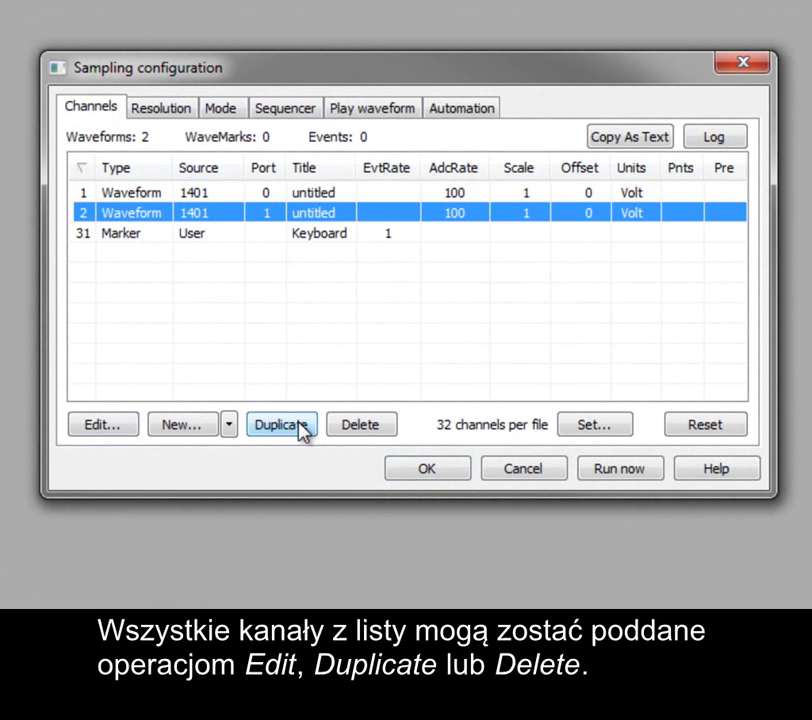
pyautogui.click(381, 429)
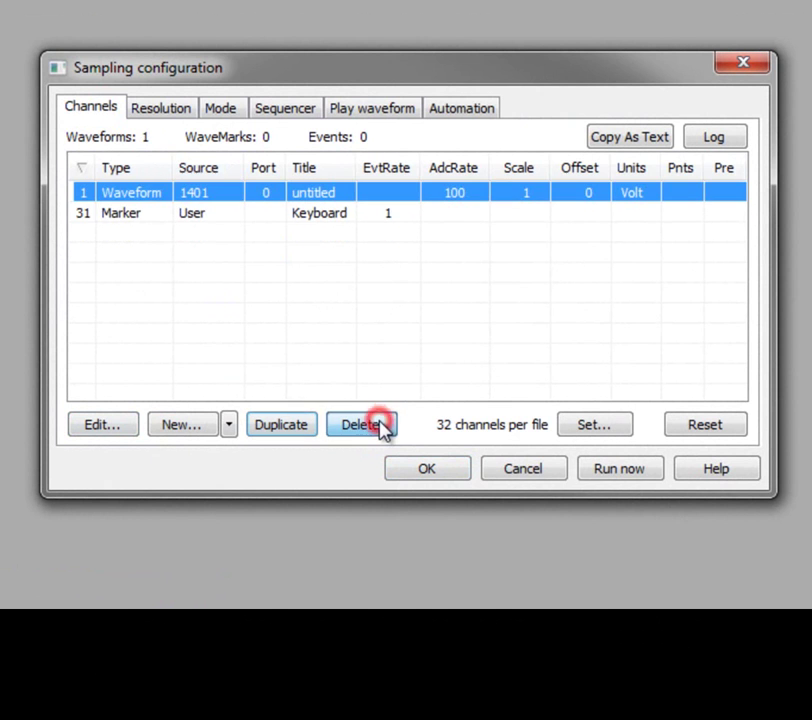
# Reset the sampling configuration, leaving only Keyboard marker channel 31, and show the new channel types
pyautogui.click(731, 428)
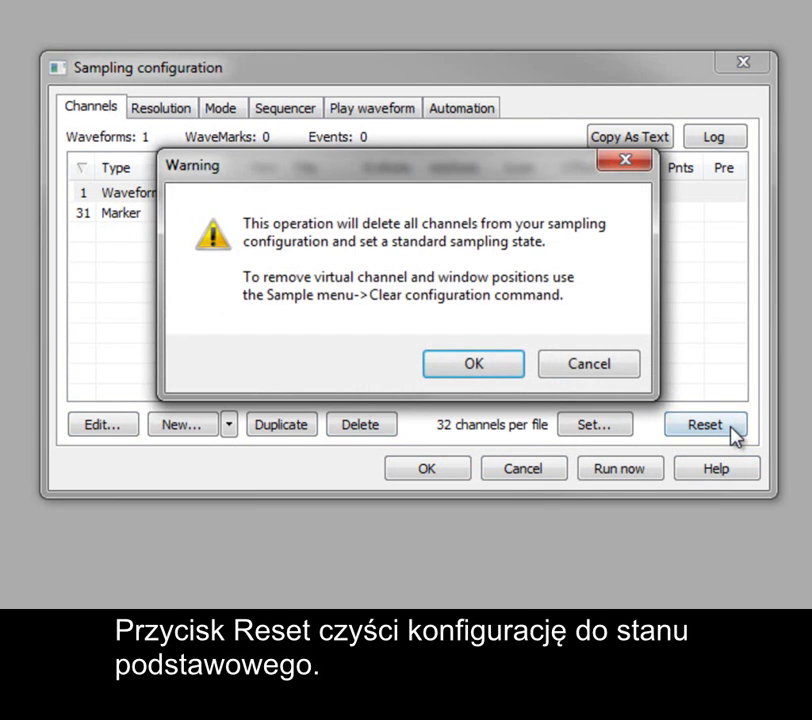
pyautogui.click(495, 366)
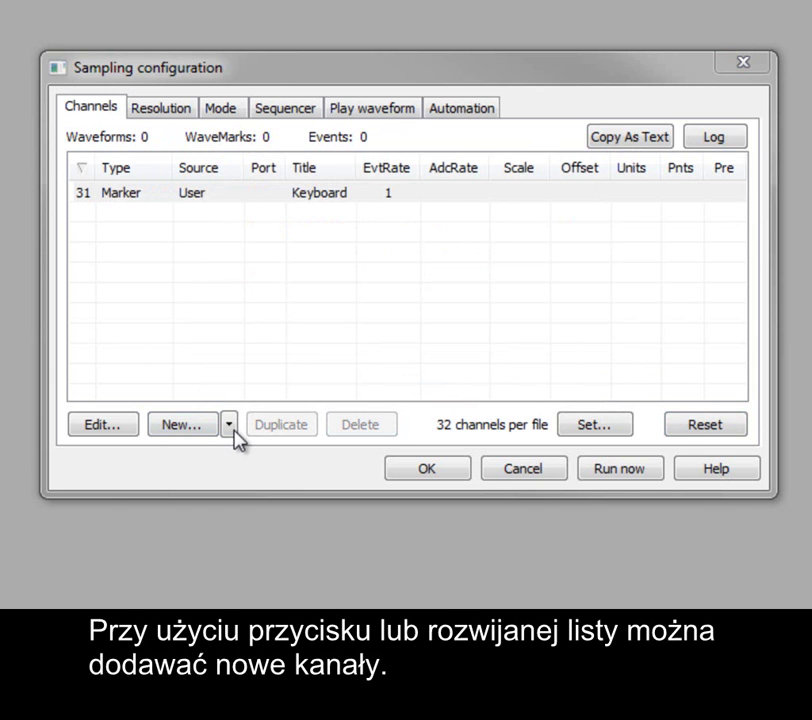
pyautogui.click(229, 424)
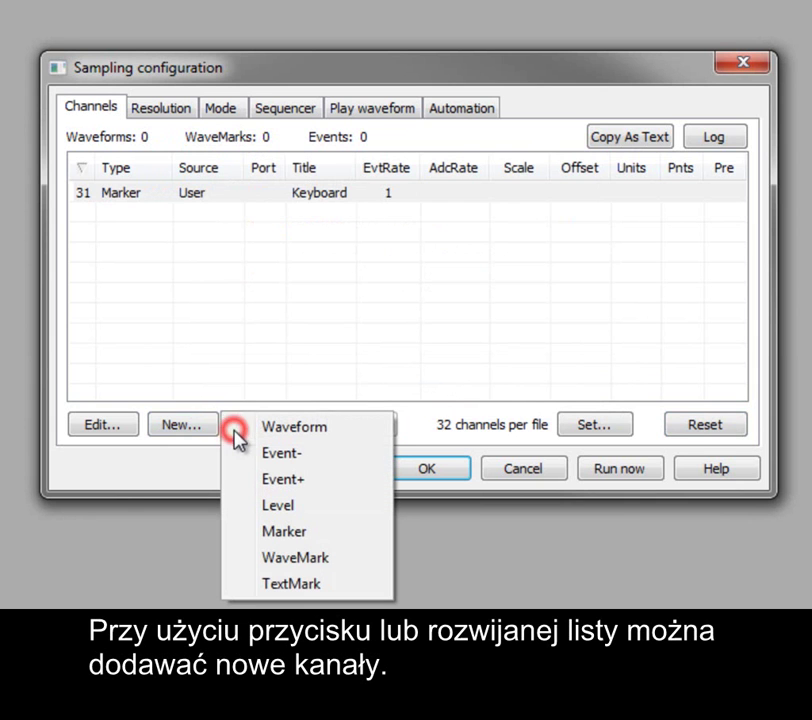
# Add a Waveform channel as channel 1 on 1401 port 0 at 100 Hz
pyautogui.click(333, 430)
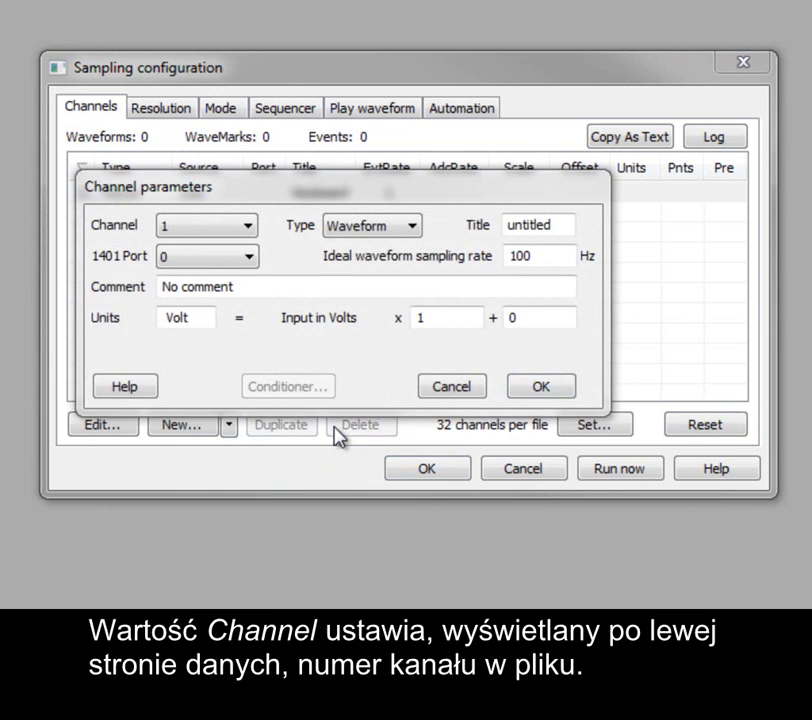
pyautogui.click(256, 199)
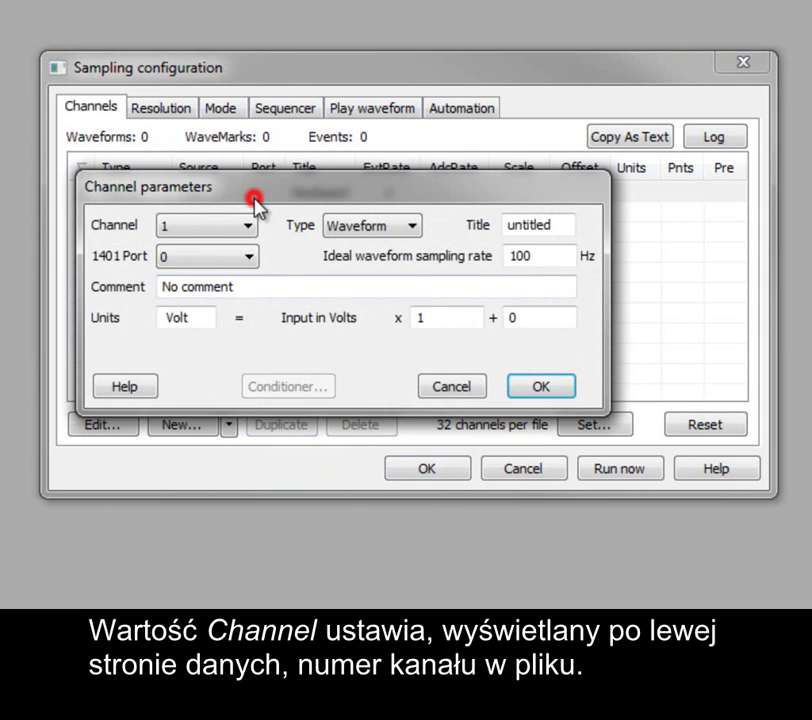
pyautogui.click(249, 227)
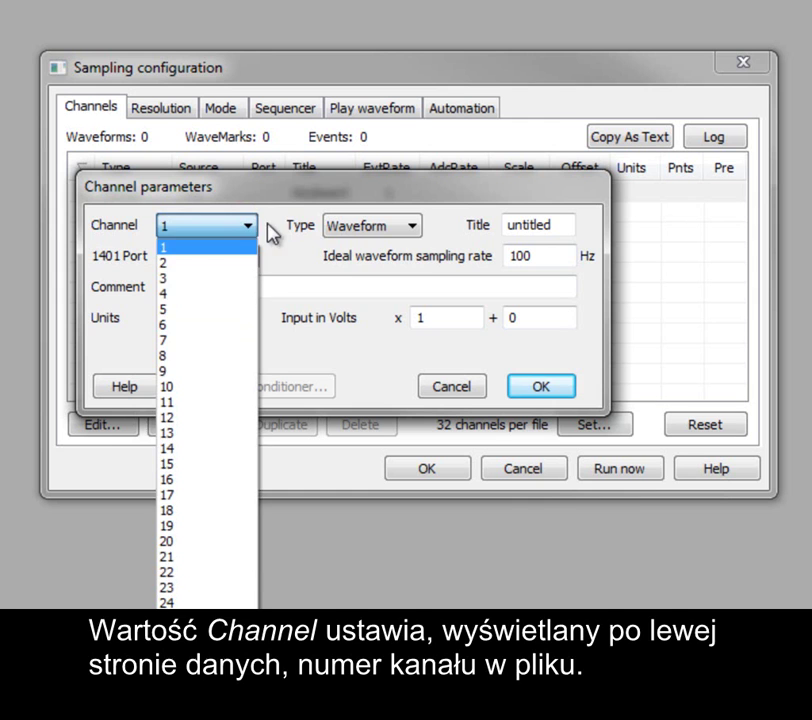
pyautogui.click(276, 226)
pyautogui.click(412, 228)
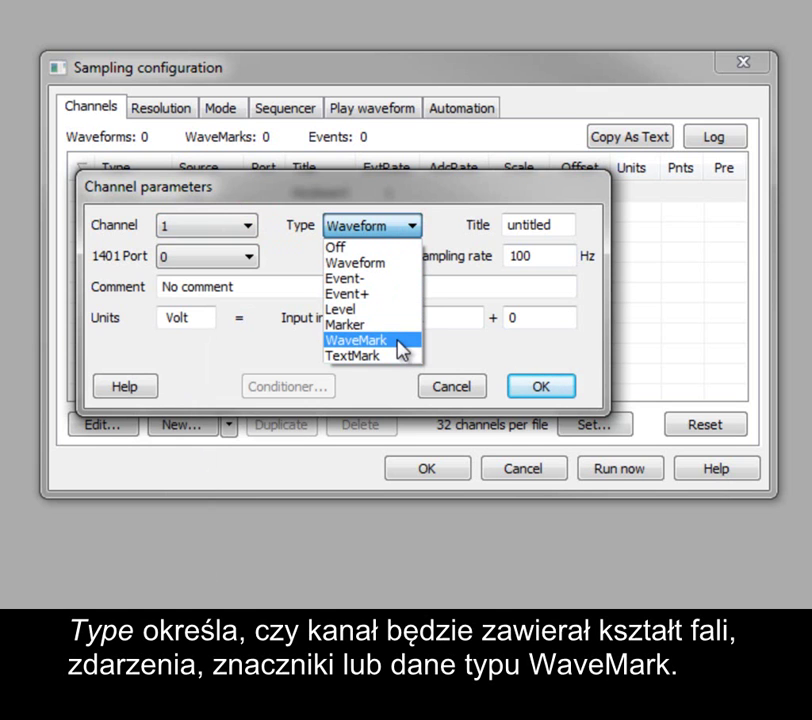
pyautogui.click(404, 265)
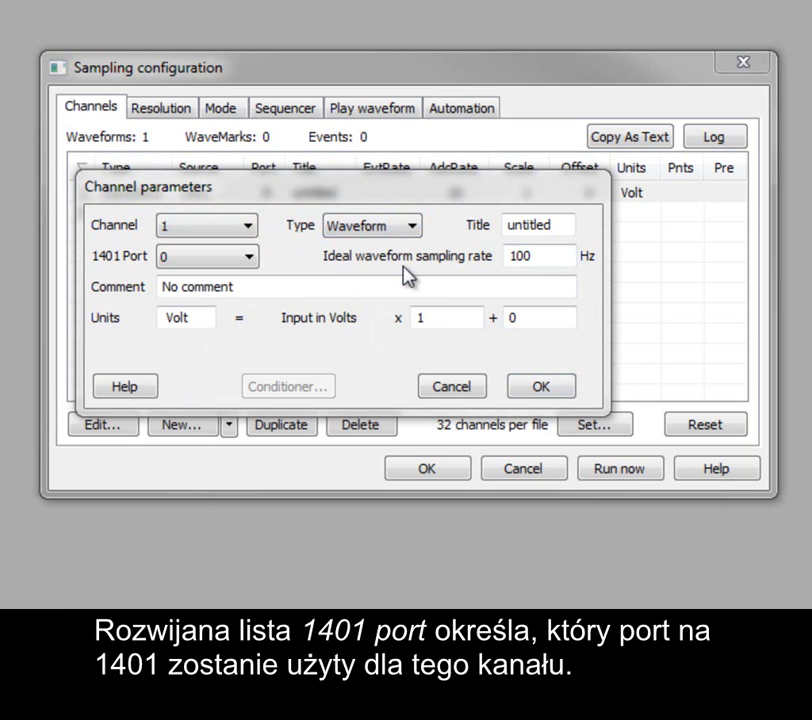
pyautogui.click(248, 257)
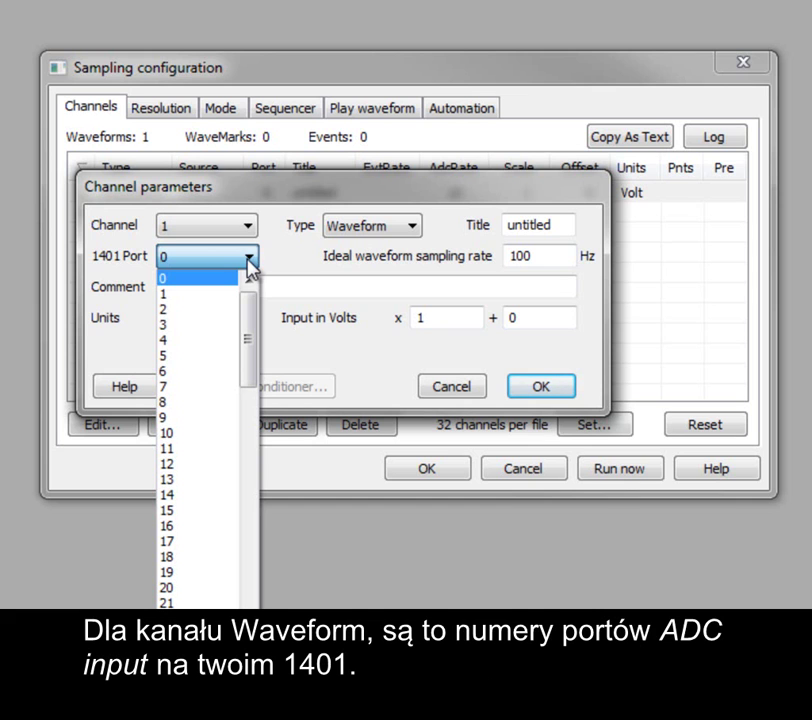
pyautogui.click(213, 288)
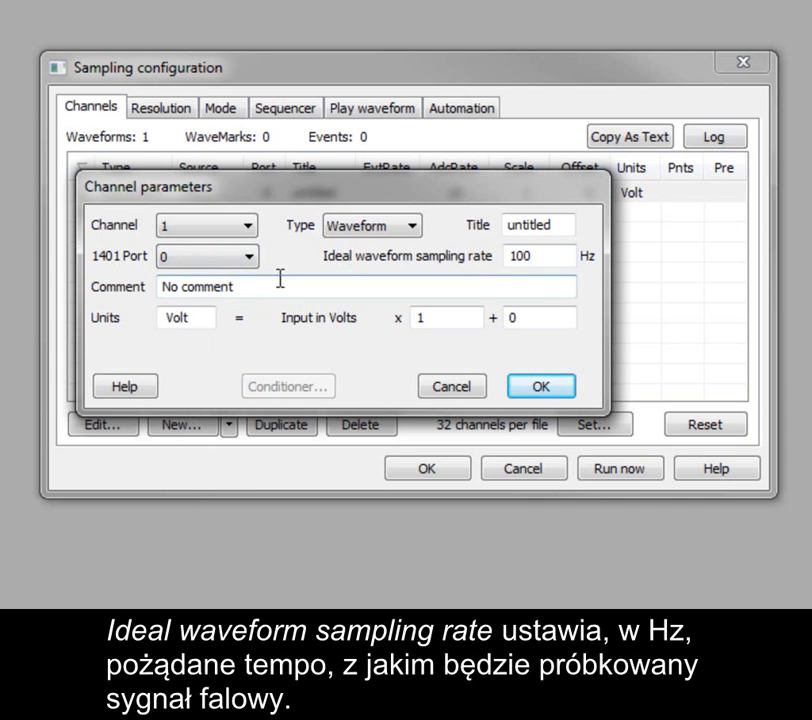
pyautogui.click(547, 256)
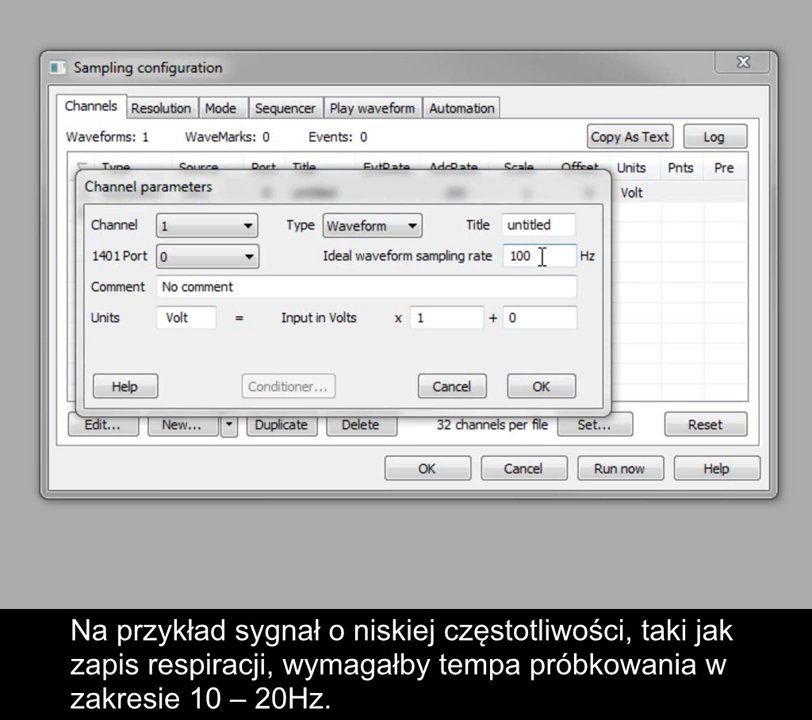
# Title channel 1 'Resp' and lower its sampling rate to 10 Hz
pyautogui.moveTo(558, 226); pyautogui.dragTo(493, 230)
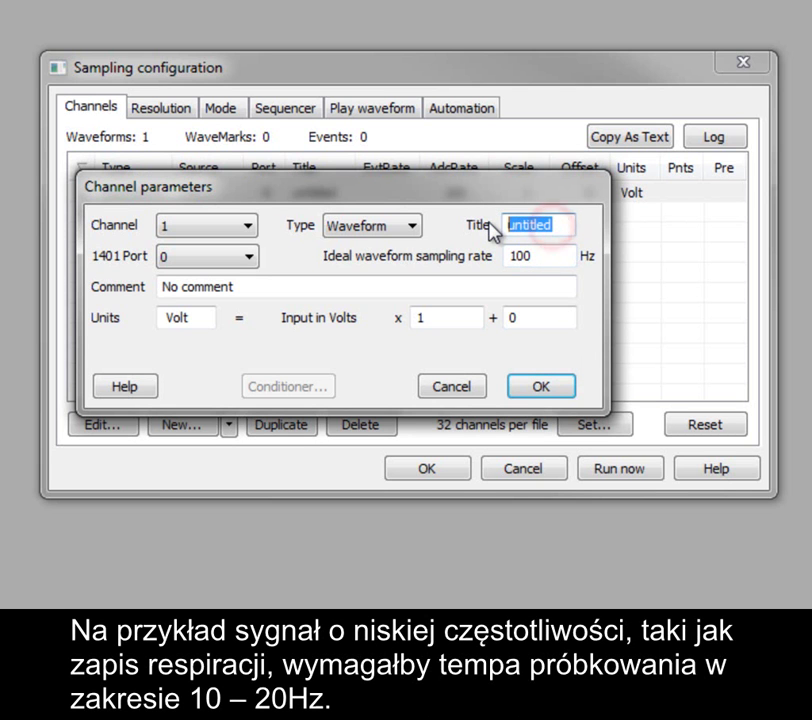
pyautogui.write('Resp')
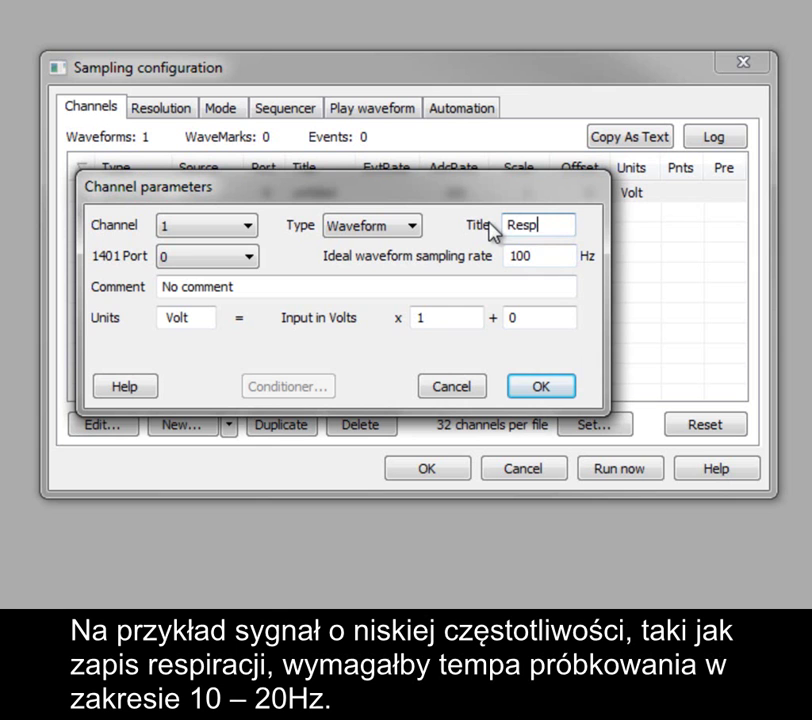
pyautogui.click(551, 253)
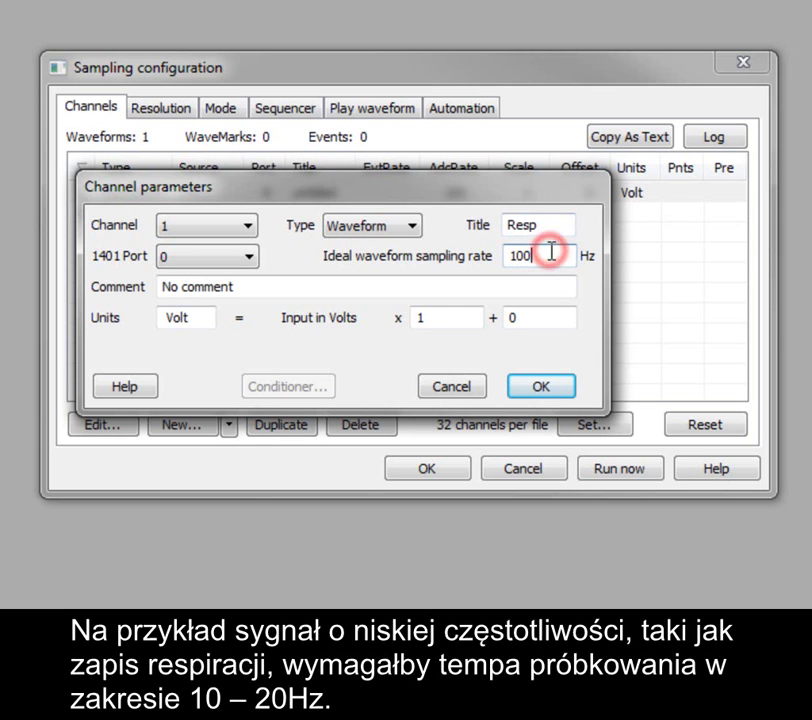
pyautogui.press('BackSpace')
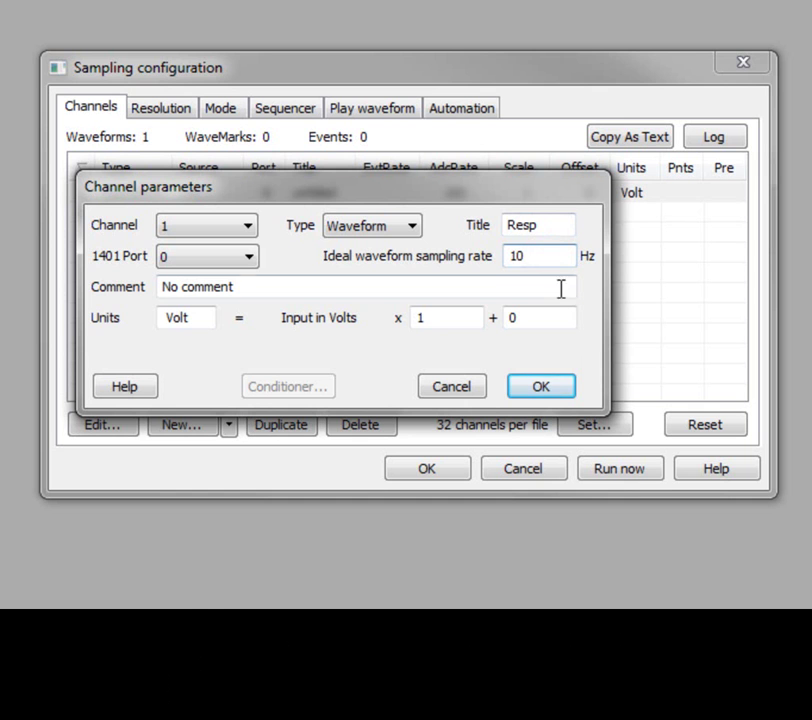
pyautogui.click(551, 387)
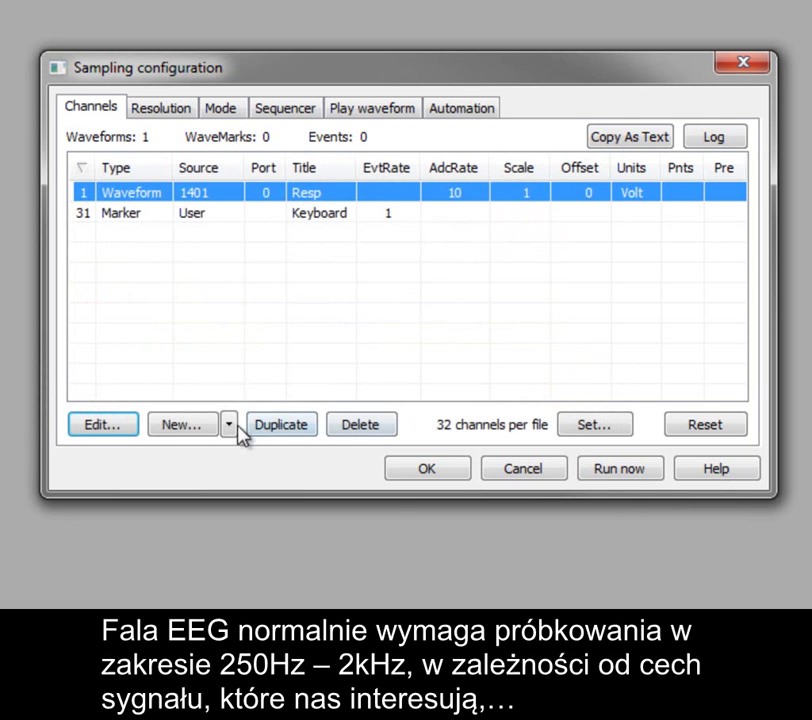
# Add a new Waveform channel titled 'EEG' with a 1000 Hz sampling rate
pyautogui.click(226, 427)
pyautogui.click(271, 431)
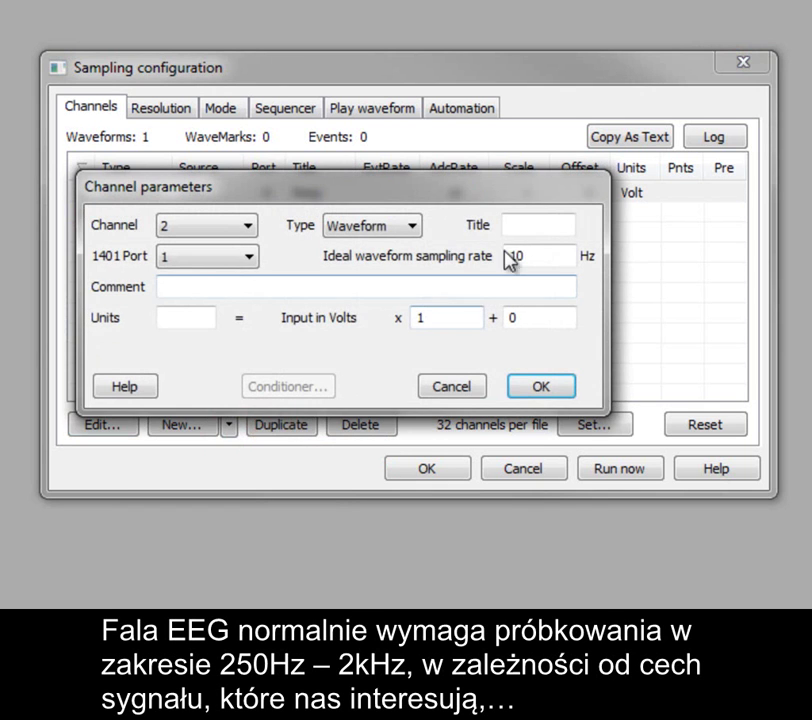
pyautogui.click(535, 230)
pyautogui.write('EEG')
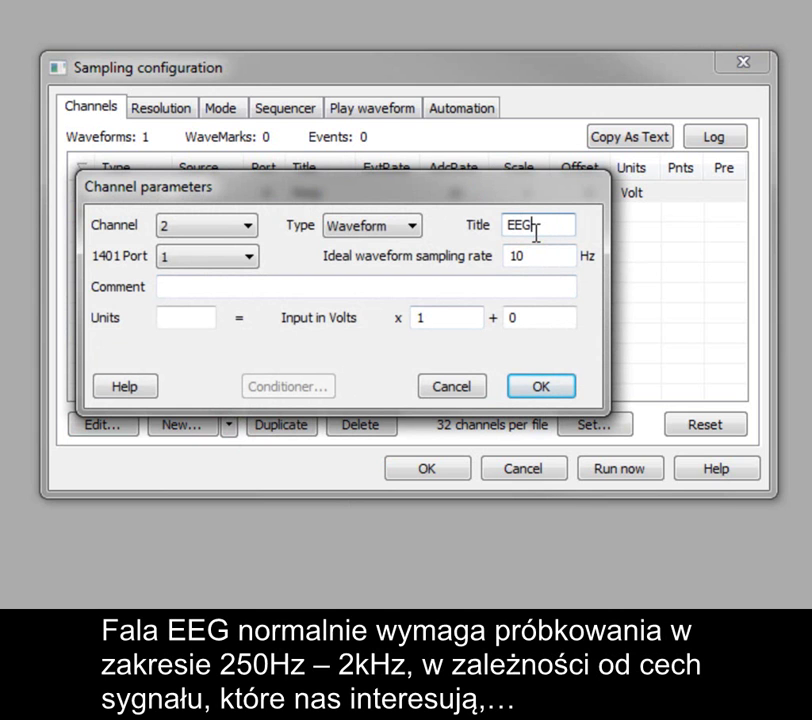
pyautogui.click(533, 256)
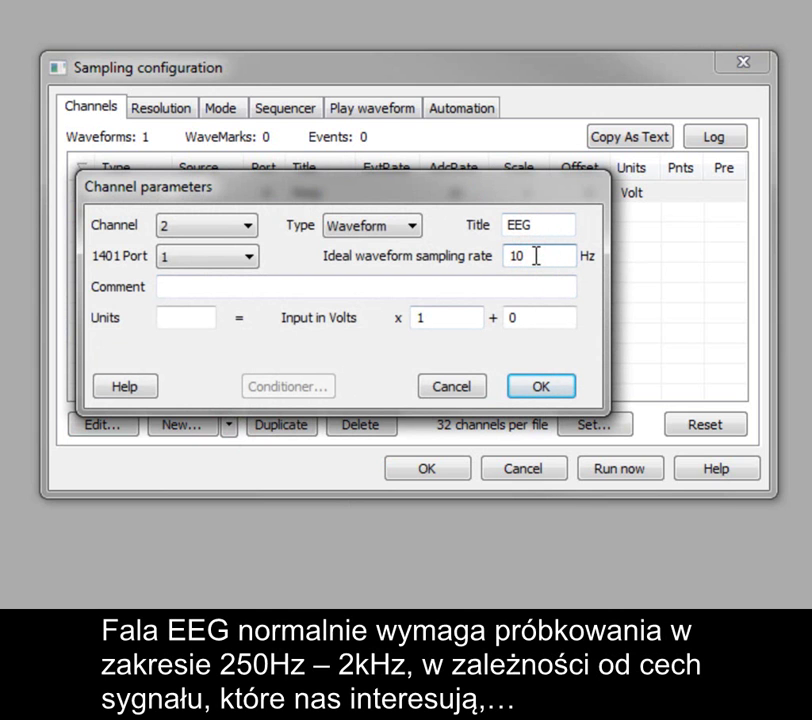
pyautogui.write('00')
# Confirm EEG and add a third Waveform channel, Spikes, sampled at 25000 Hz
pyautogui.click(548, 387)
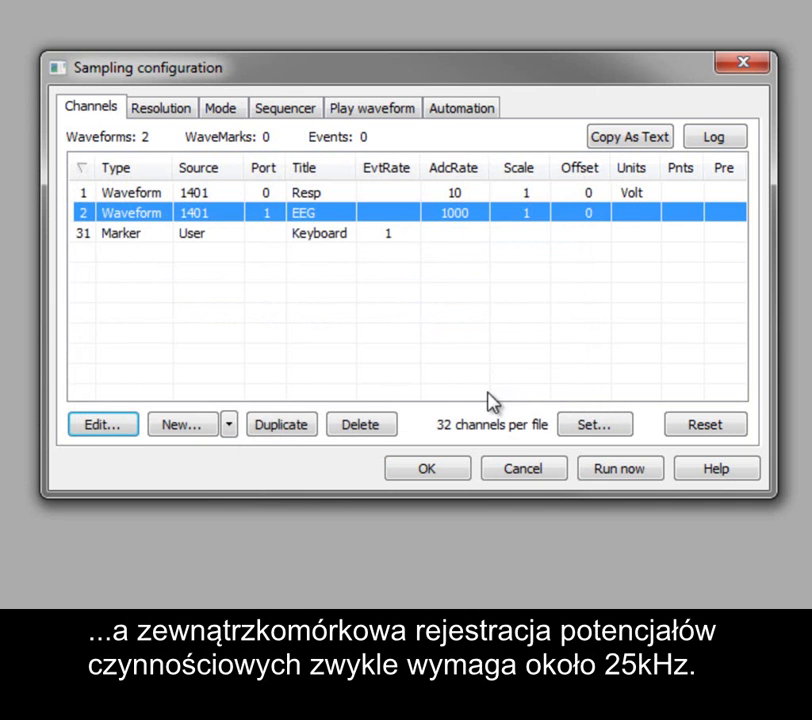
pyautogui.click(232, 426)
pyautogui.click(290, 434)
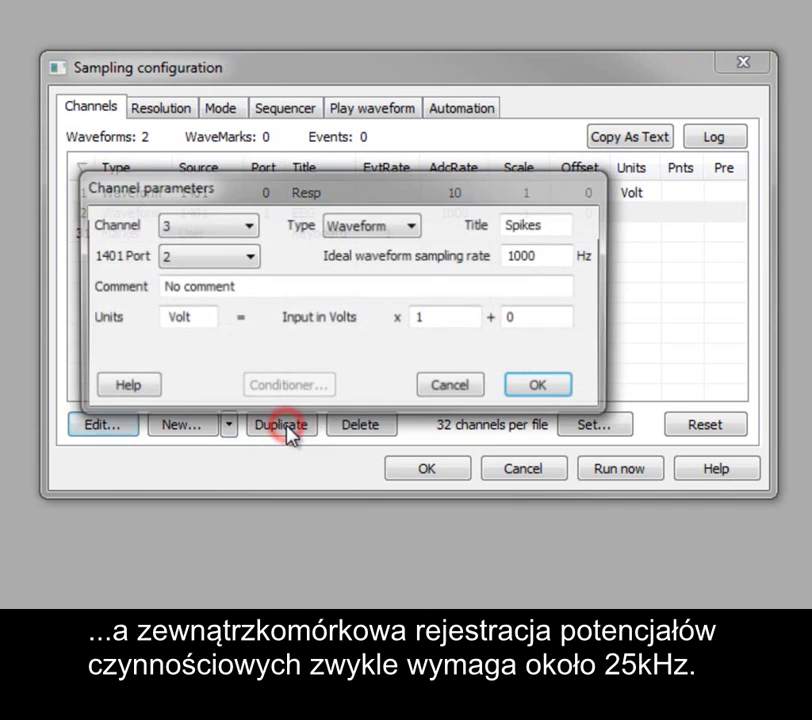
pyautogui.moveTo(538, 258); pyautogui.dragTo(482, 256)
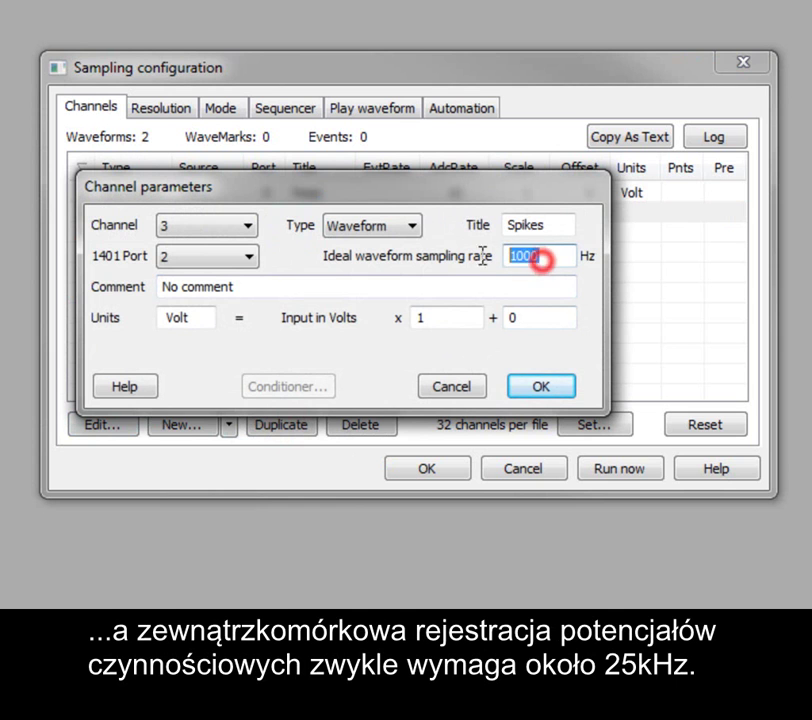
pyautogui.write('25000')
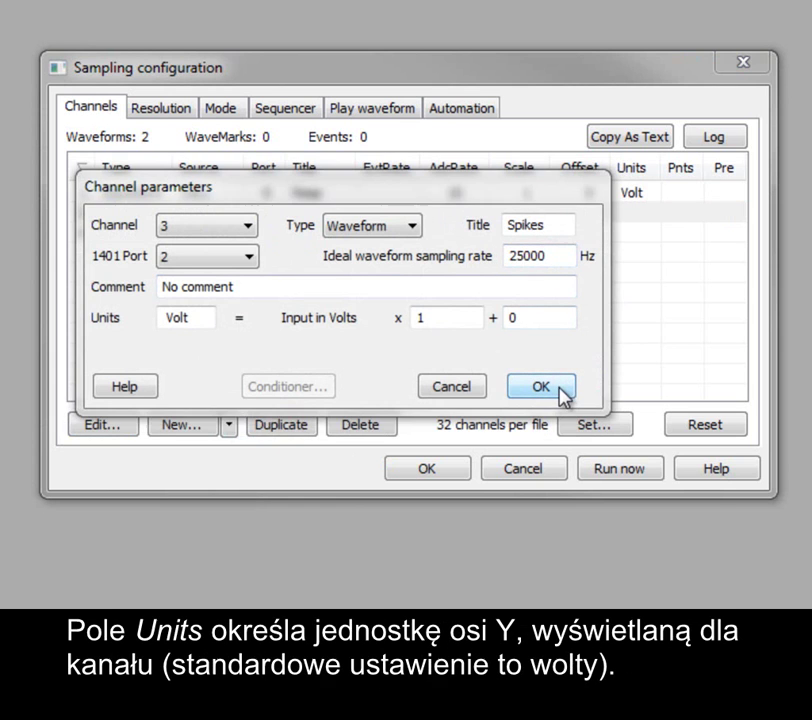
# Set the Spikes channel units to mV with a scale factor of 1000 and confirm
pyautogui.click(197, 317)
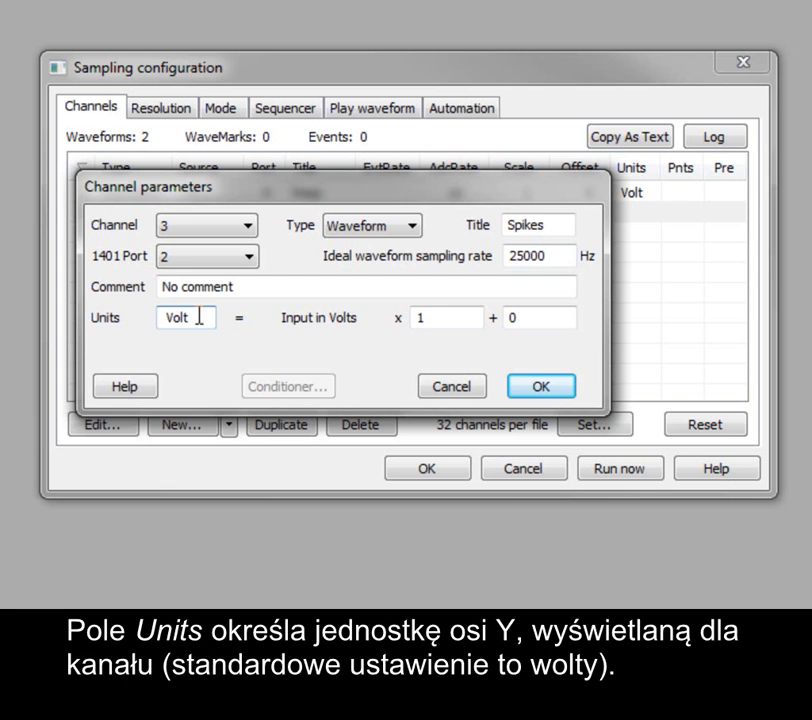
pyautogui.click(453, 317)
pyautogui.click(564, 318)
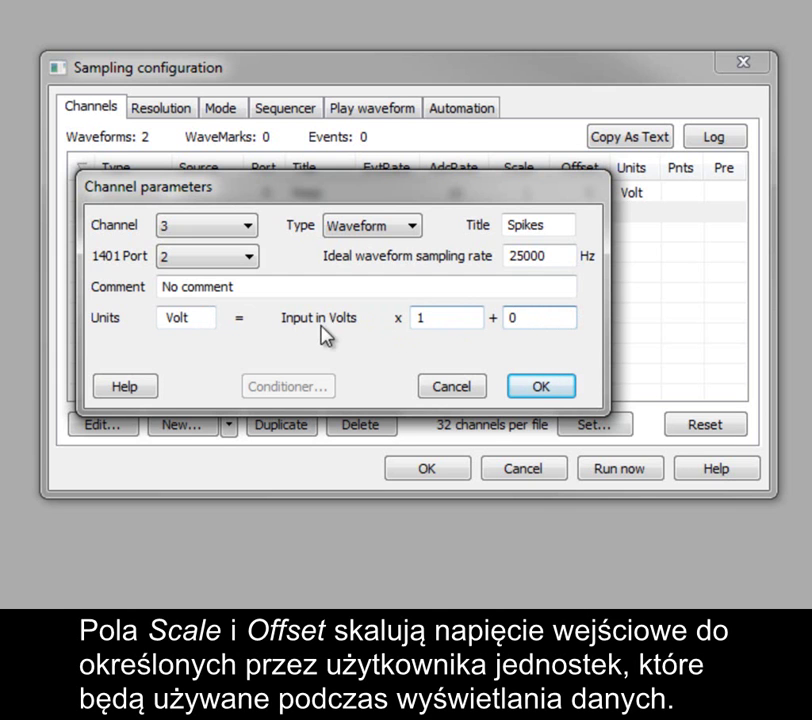
pyautogui.moveTo(194, 319); pyautogui.dragTo(160, 326)
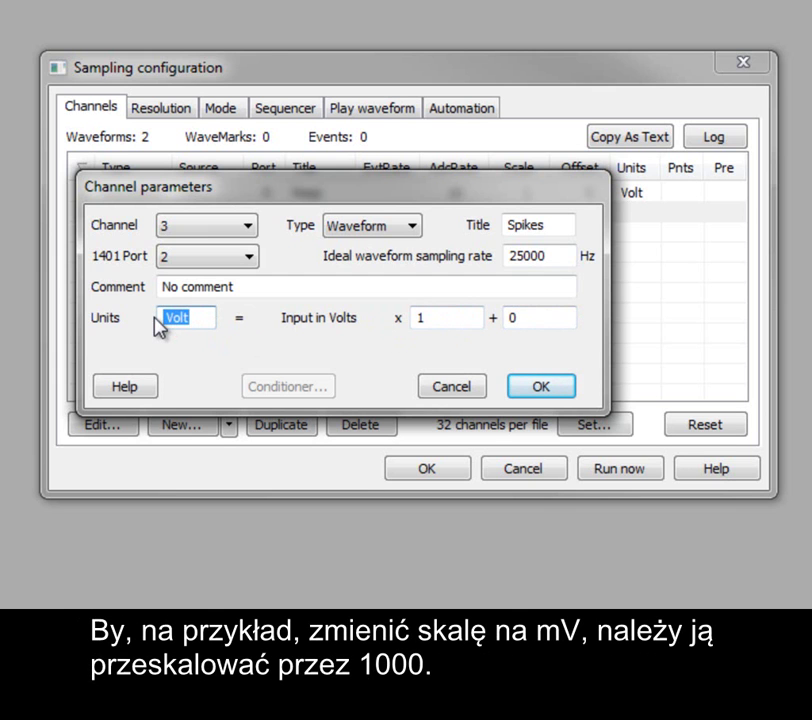
pyautogui.write('mV')
pyautogui.click(448, 317)
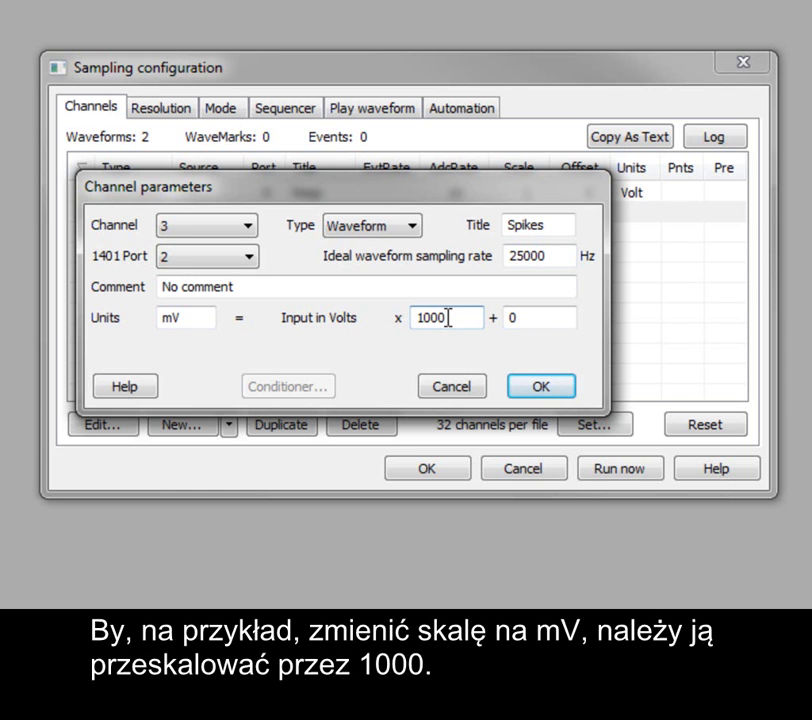
pyautogui.click(558, 384)
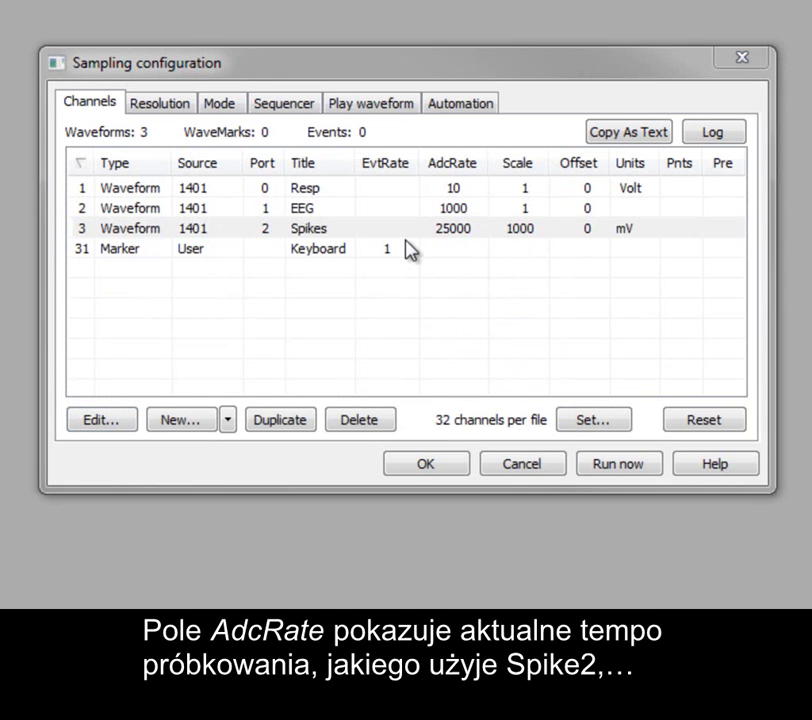
# Select the Spikes channel and show the Resolution settings with ADC at 100000 Hz
pyautogui.click(410, 237)
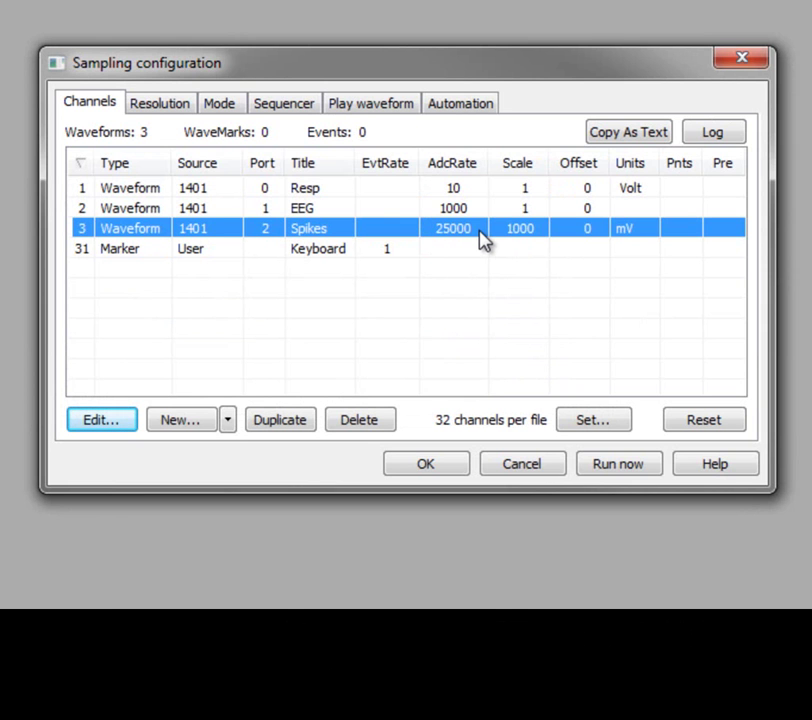
pyautogui.click(170, 106)
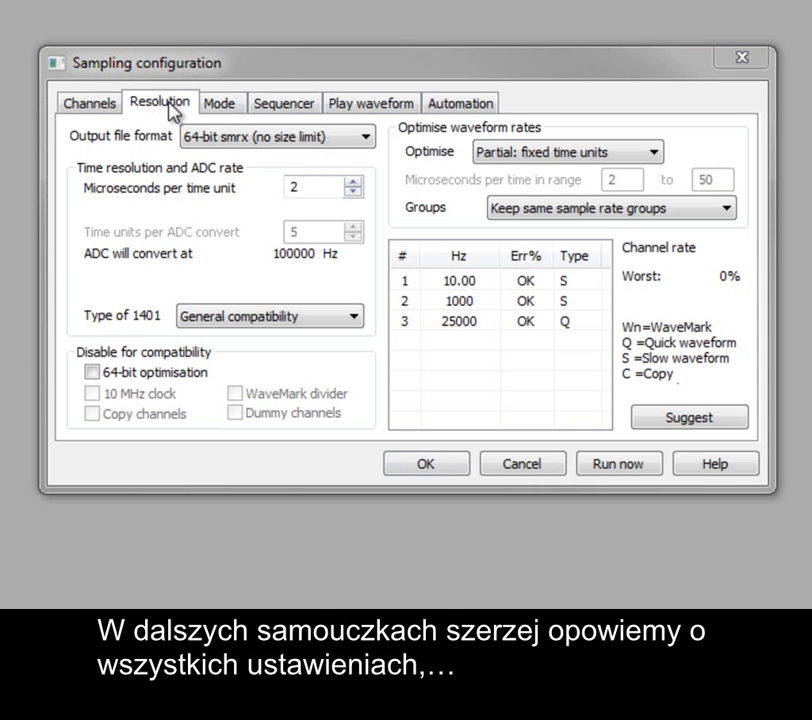
# Set the Type of 1401 to Micro1401 mk II
pyautogui.click(354, 318)
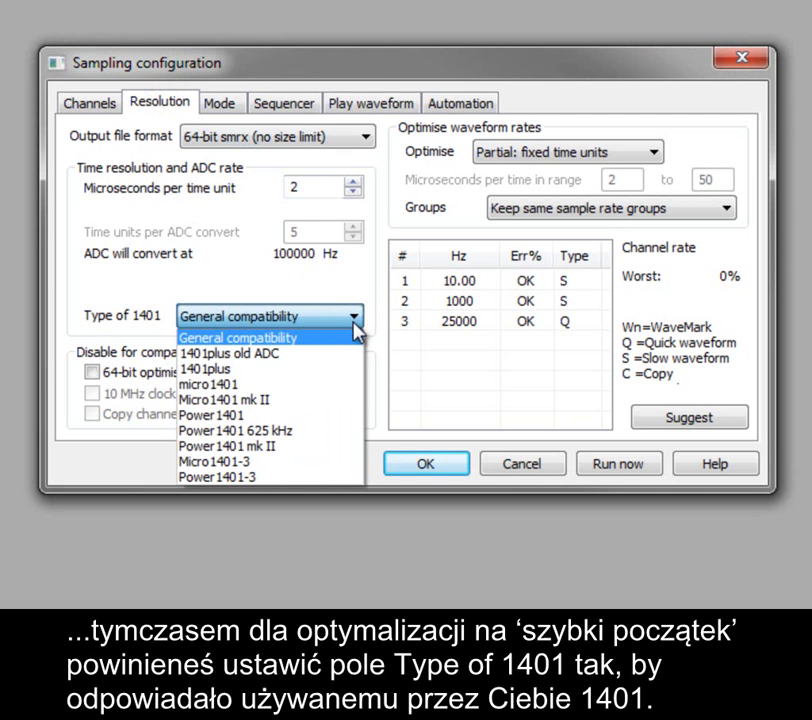
pyautogui.click(313, 401)
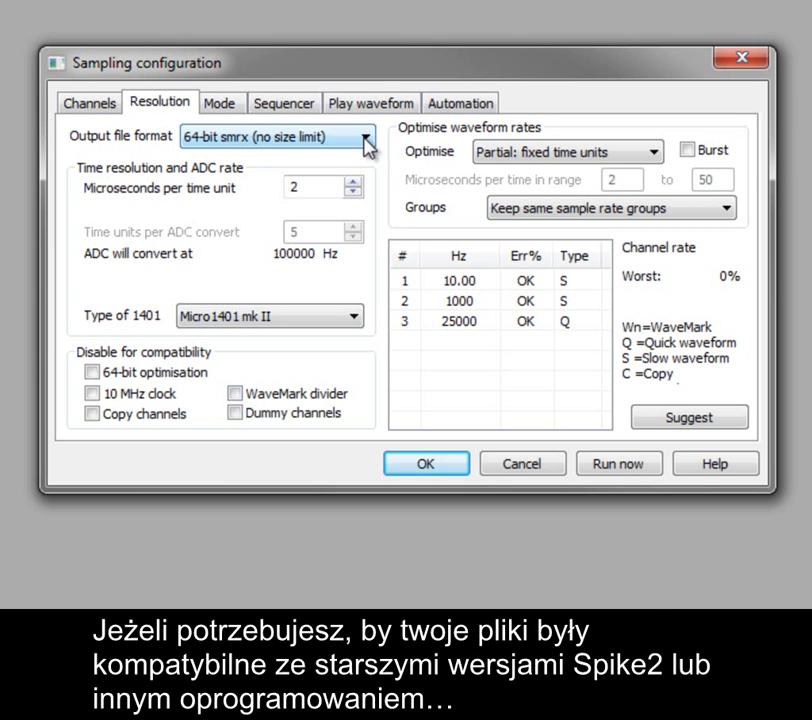
# Try 32-bit smr output and a time unit of 1, then 2 microseconds
pyautogui.click(366, 144)
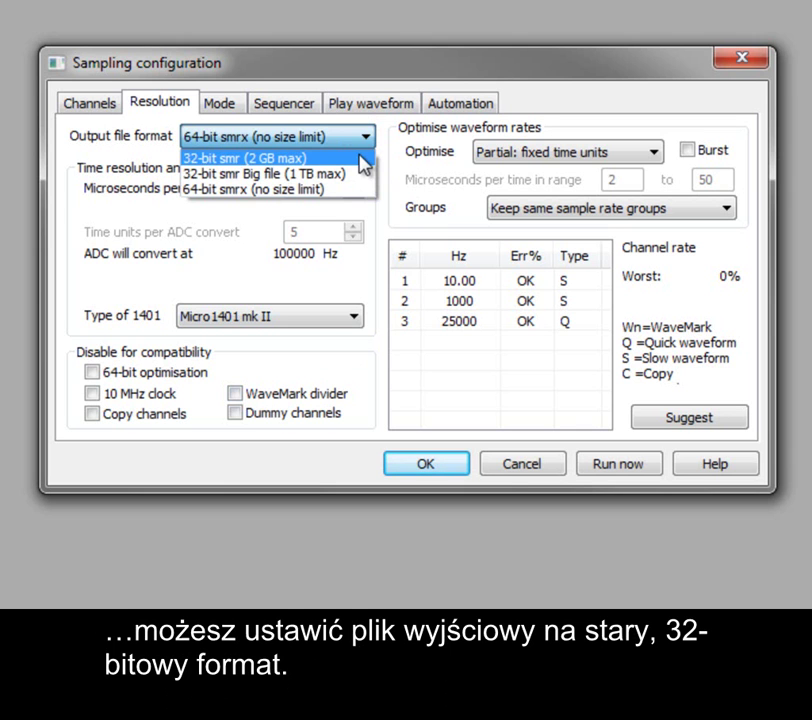
pyautogui.click(361, 161)
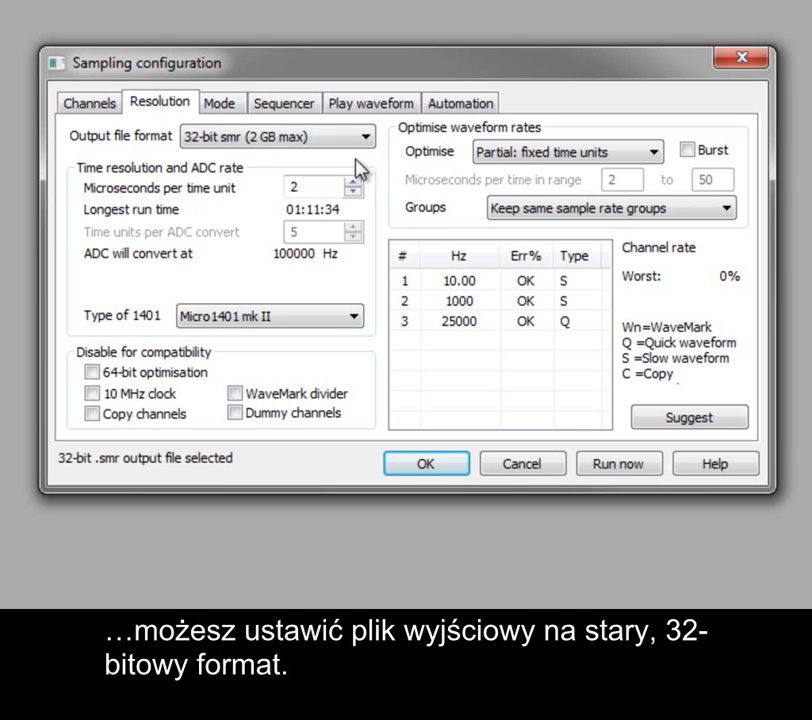
pyautogui.click(338, 185)
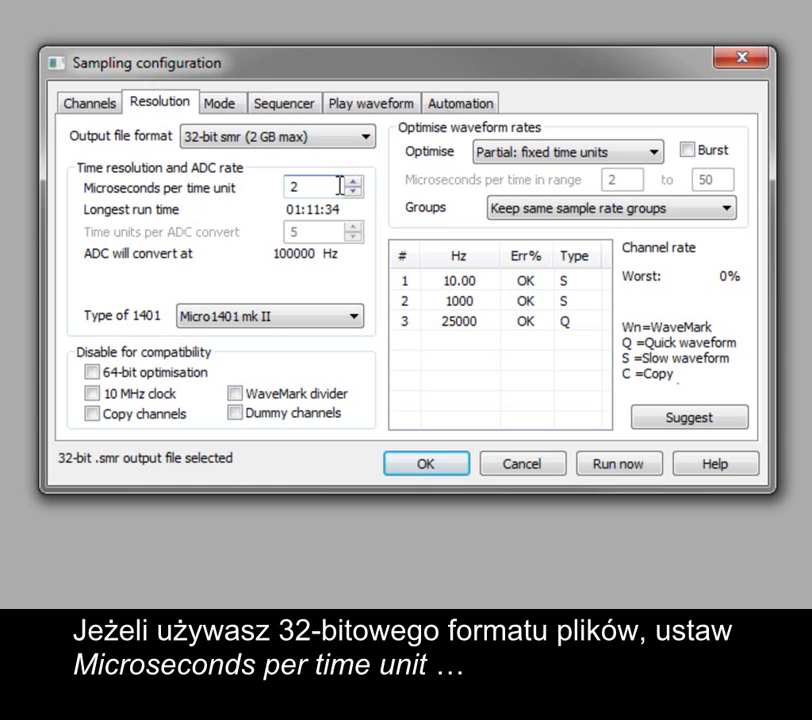
pyautogui.write('1')
pyautogui.press('Tab')
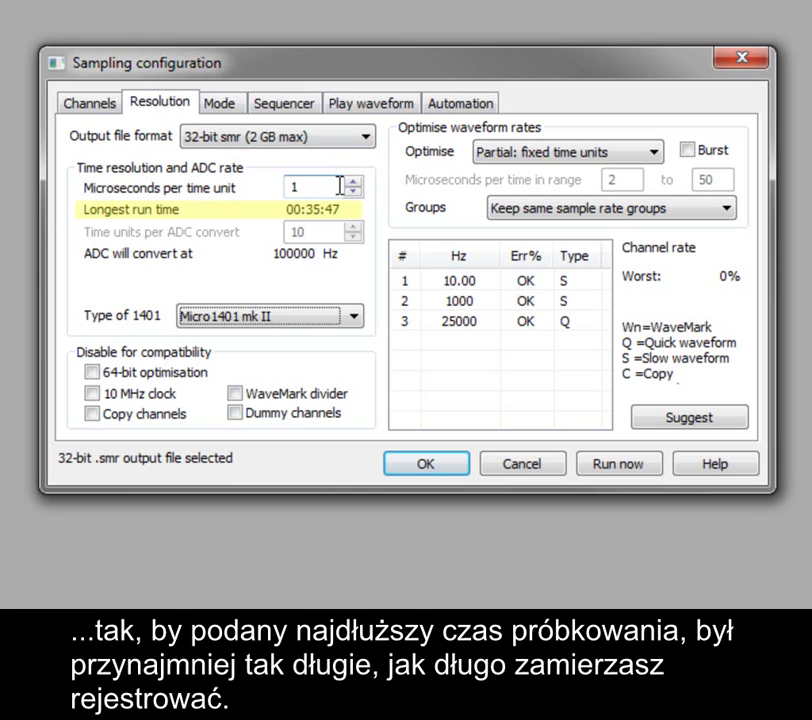
pyautogui.doubleClick(338, 185)
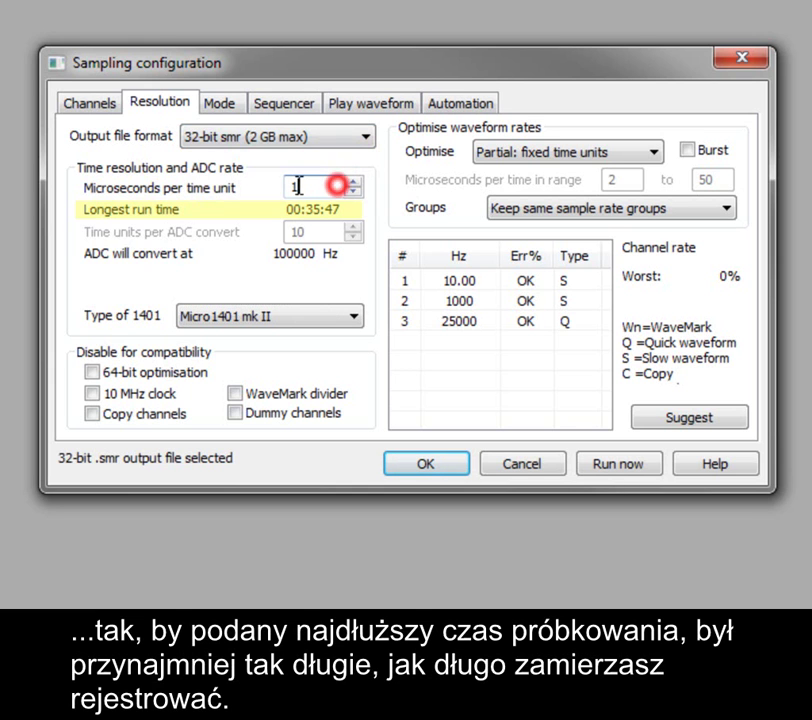
pyautogui.write('2')
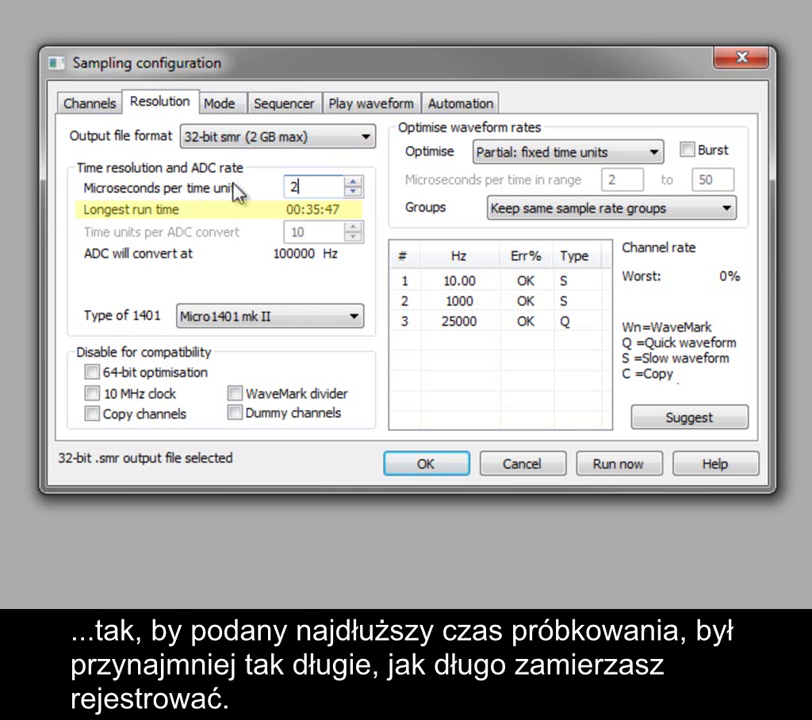
pyautogui.press('Tab')
# Choose 64-bit smrx (no size limit) at 1 µs per time unit and return to the channel list
pyautogui.click(366, 136)
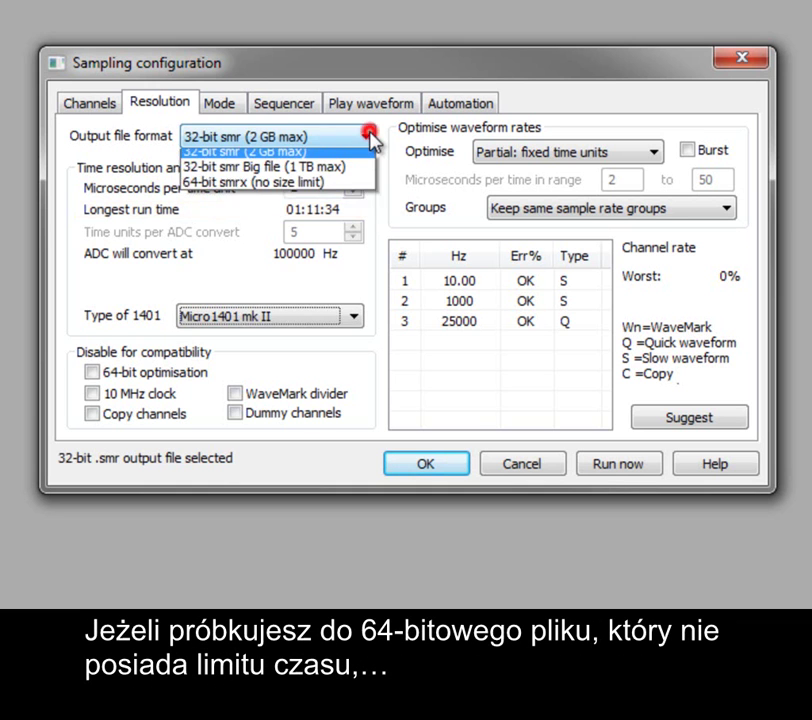
pyautogui.click(349, 188)
pyautogui.doubleClick(318, 187)
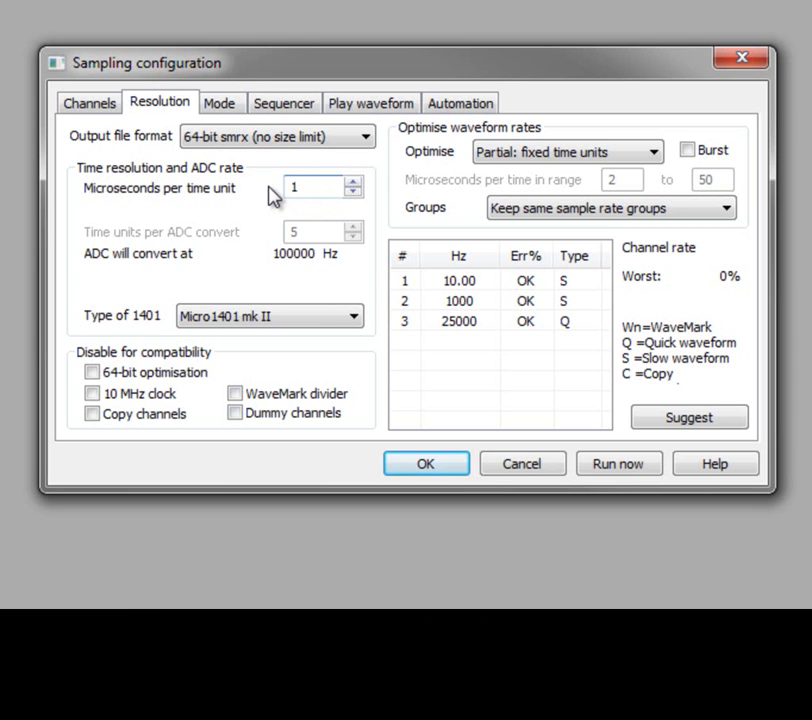
pyautogui.click(98, 108)
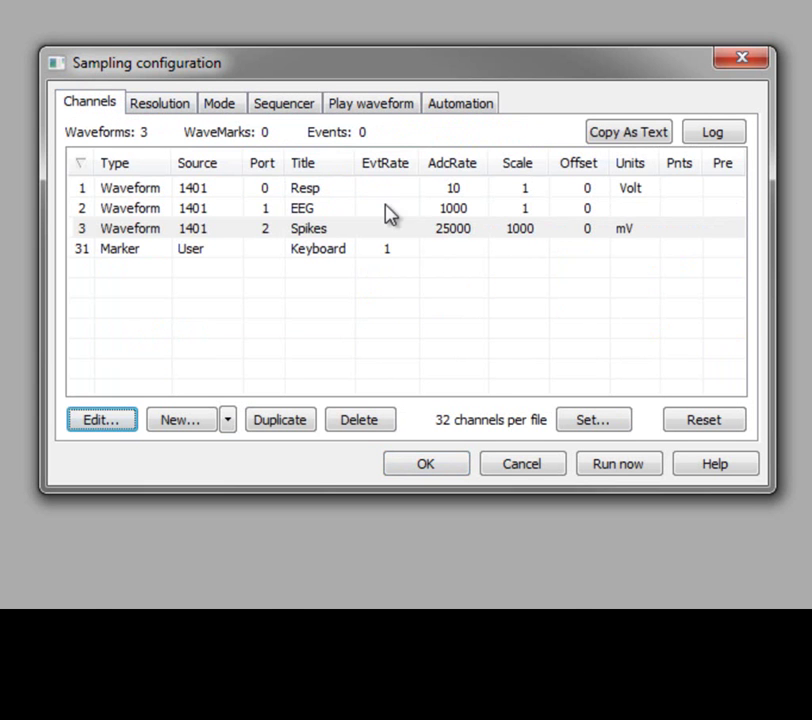
# Write the sampling configuration listing to the Log and close the configuration
pyautogui.click(410, 248)
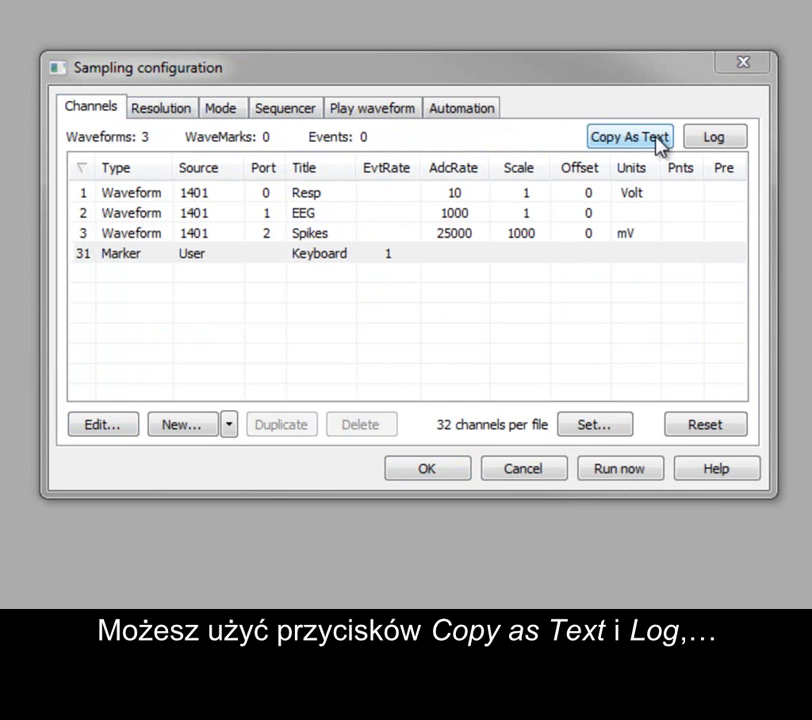
pyautogui.click(722, 138)
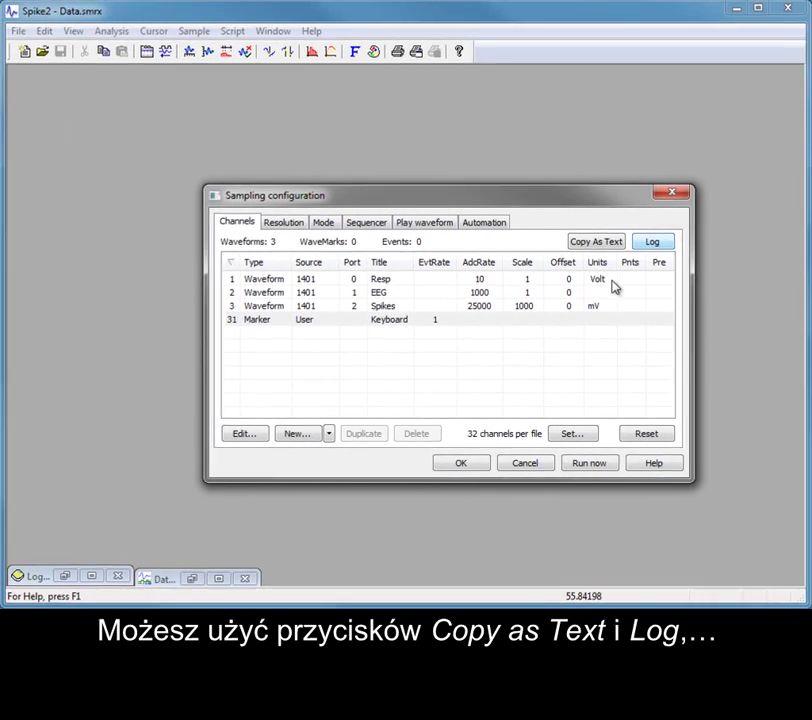
pyautogui.click(475, 463)
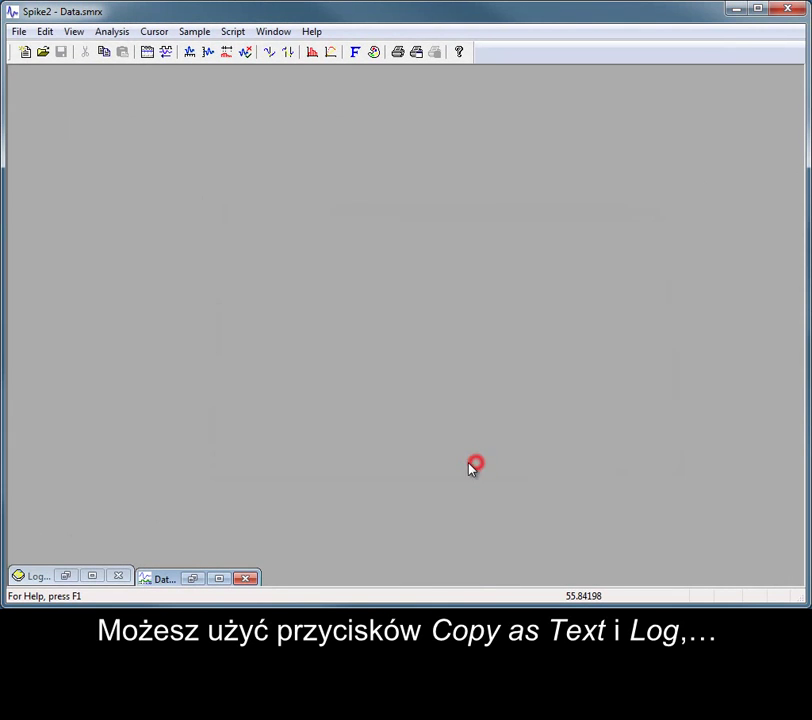
# Scroll through the settings in the Log1 window, then minimise it
pyautogui.click(70, 577)
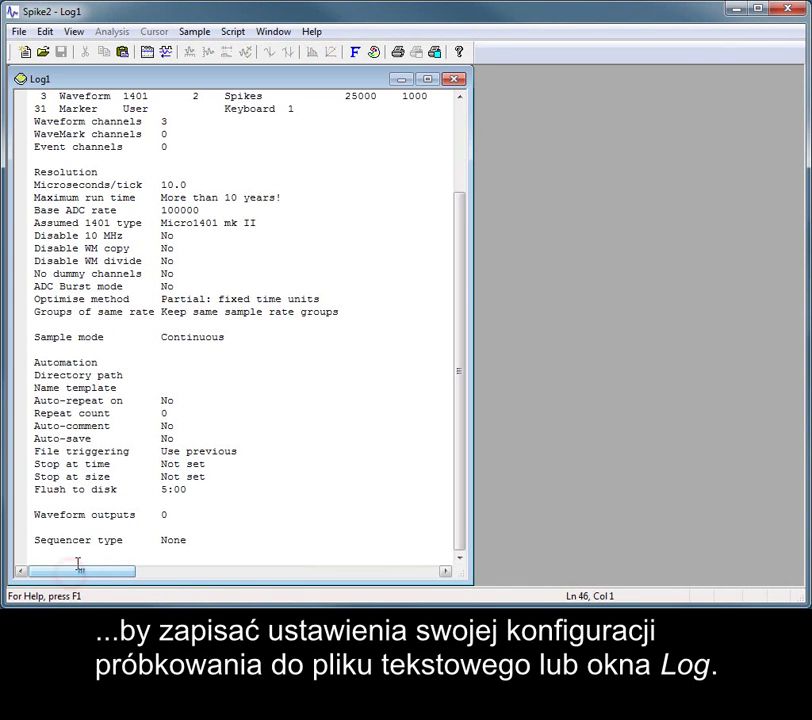
pyautogui.moveTo(465, 285); pyautogui.dragTo(490, 170)
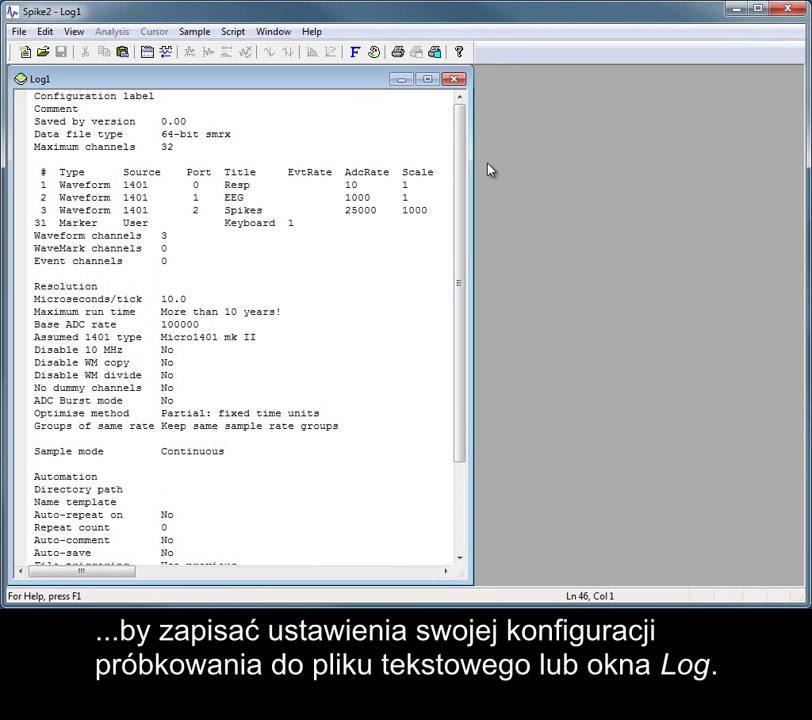
pyautogui.click(402, 80)
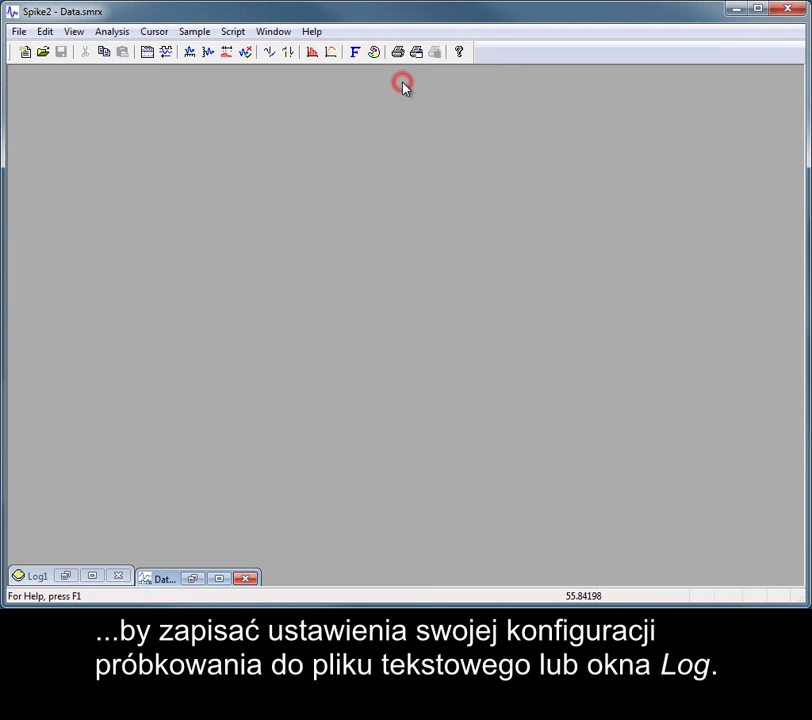
# Reopen the sampling configuration and keep the maximum at 32 channels per new data file
pyautogui.click(148, 53)
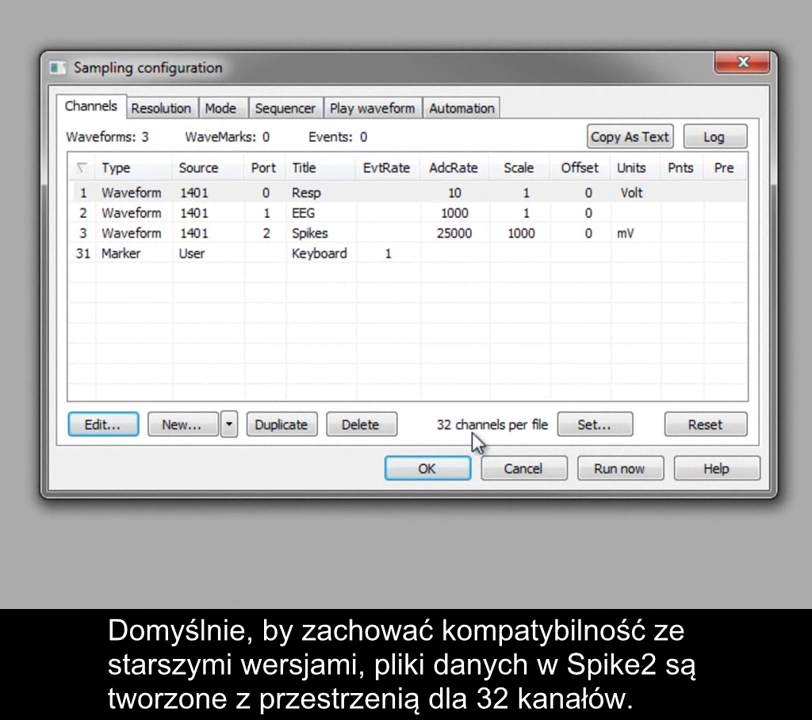
pyautogui.click(625, 424)
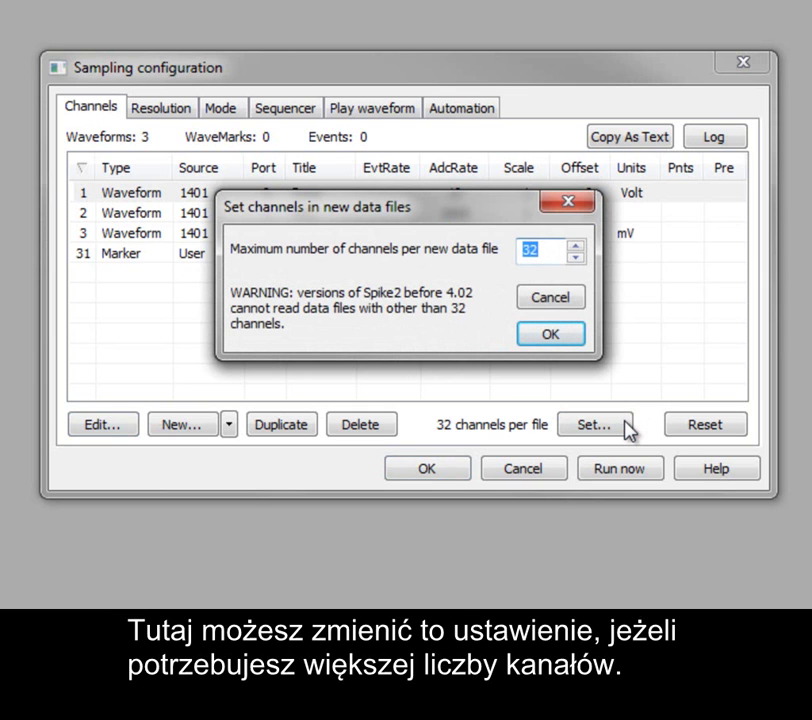
pyautogui.click(551, 336)
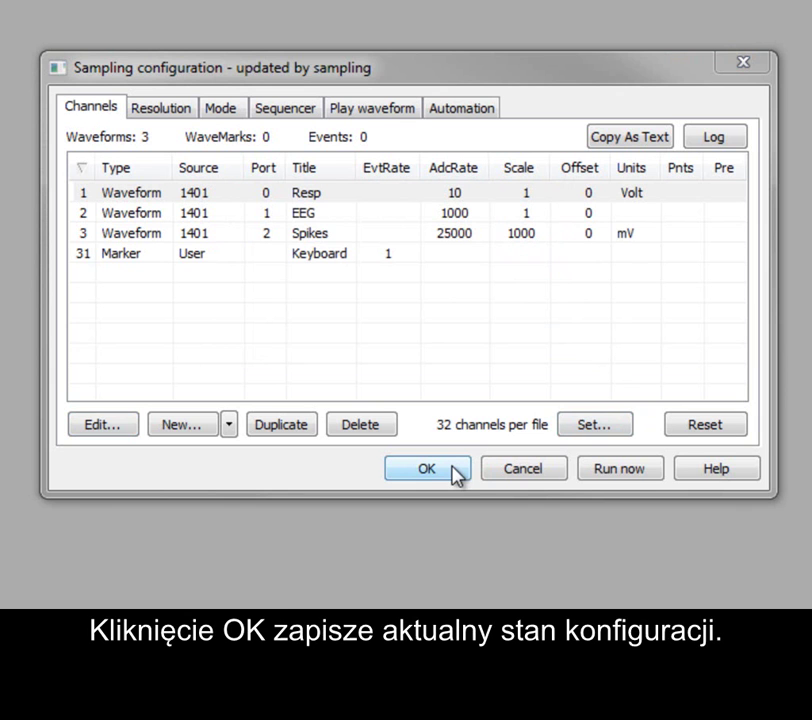
# Create the new Data8 file and start sampling the Resp, EEG and Spikes channels into it
pyautogui.click(653, 470)
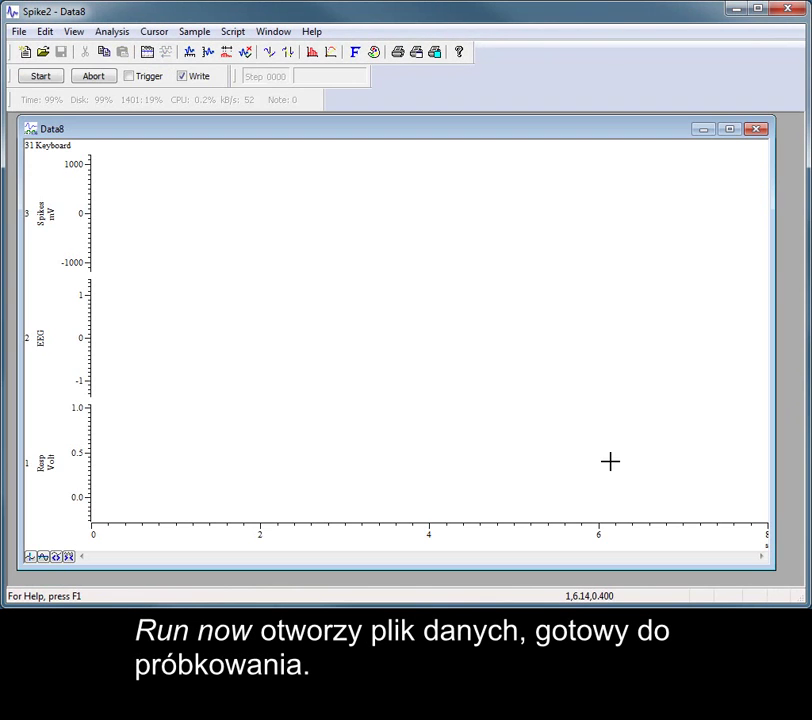
pyautogui.click(41, 77)
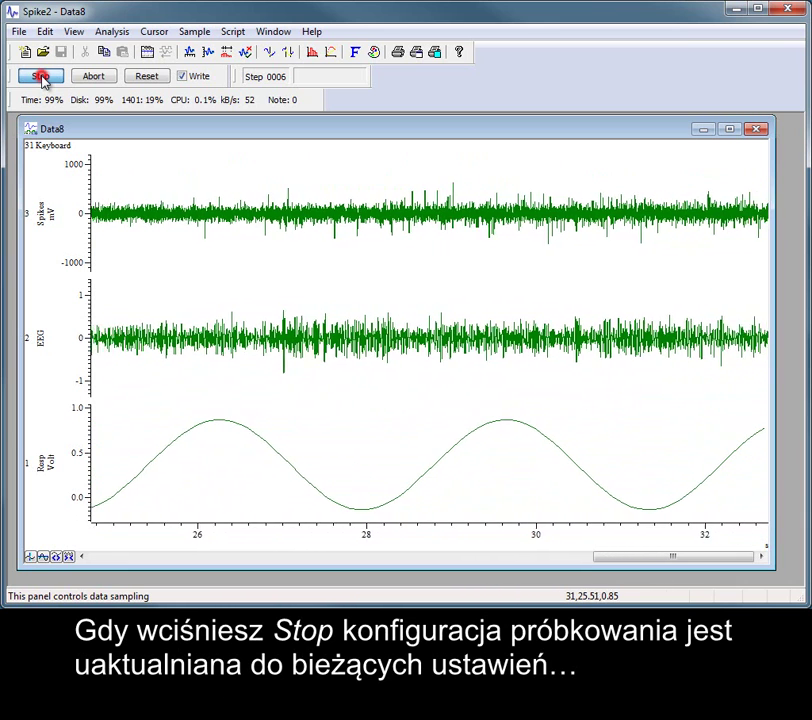
# Stop the Data8 recording, then create Data9 from the configuration and start sampling into it
pyautogui.click(41, 77)
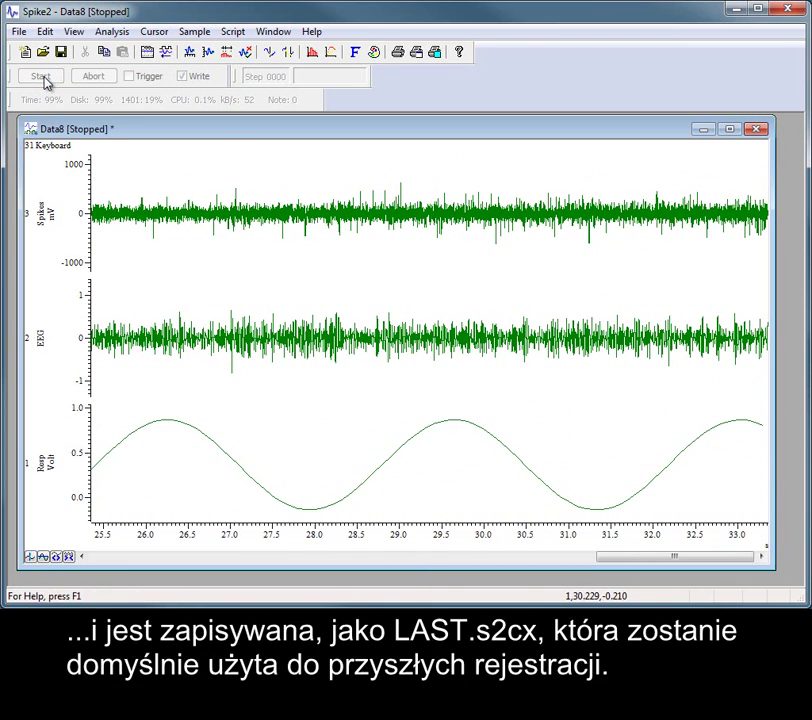
pyautogui.click(146, 52)
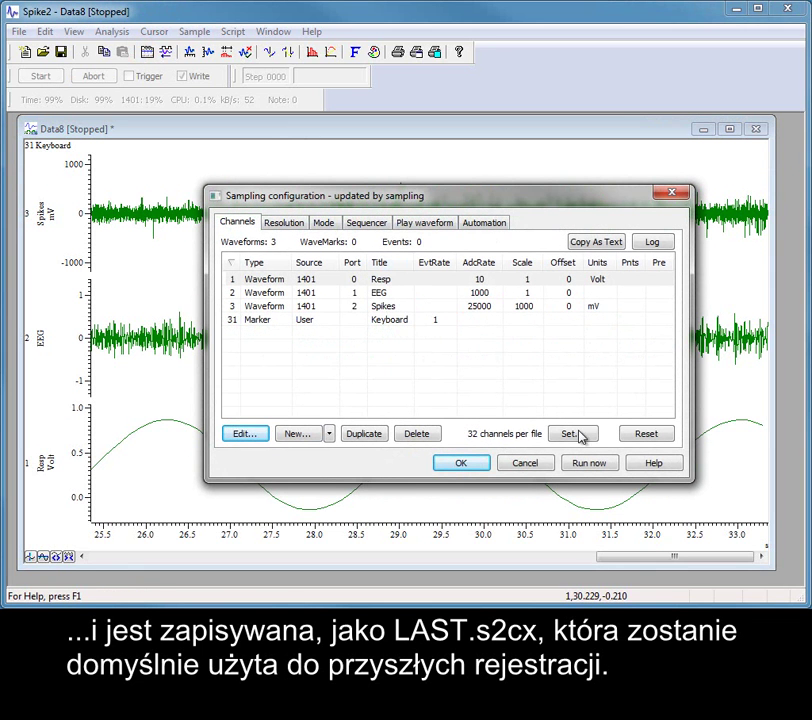
pyautogui.click(594, 466)
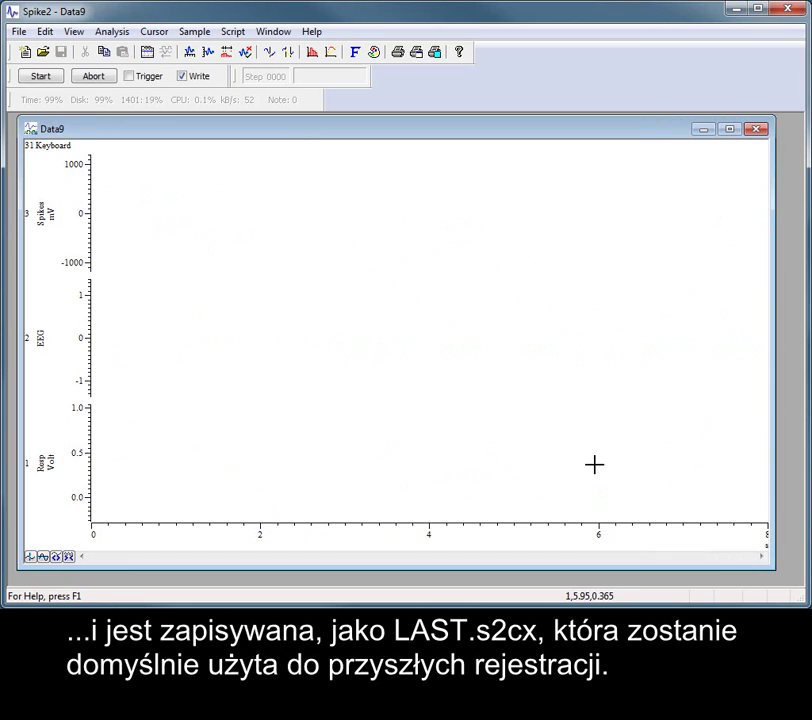
pyautogui.click(41, 77)
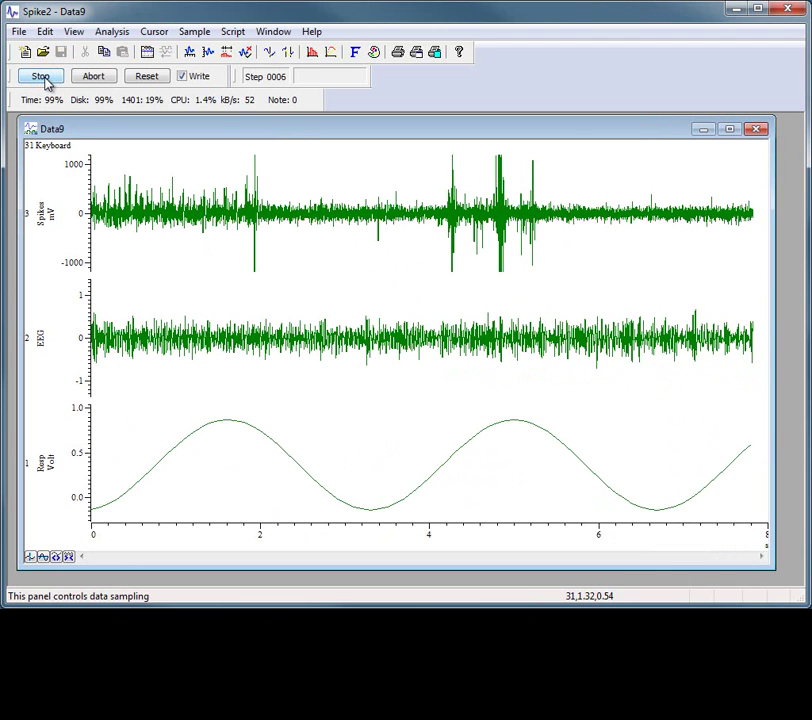
pyautogui.click(43, 77)
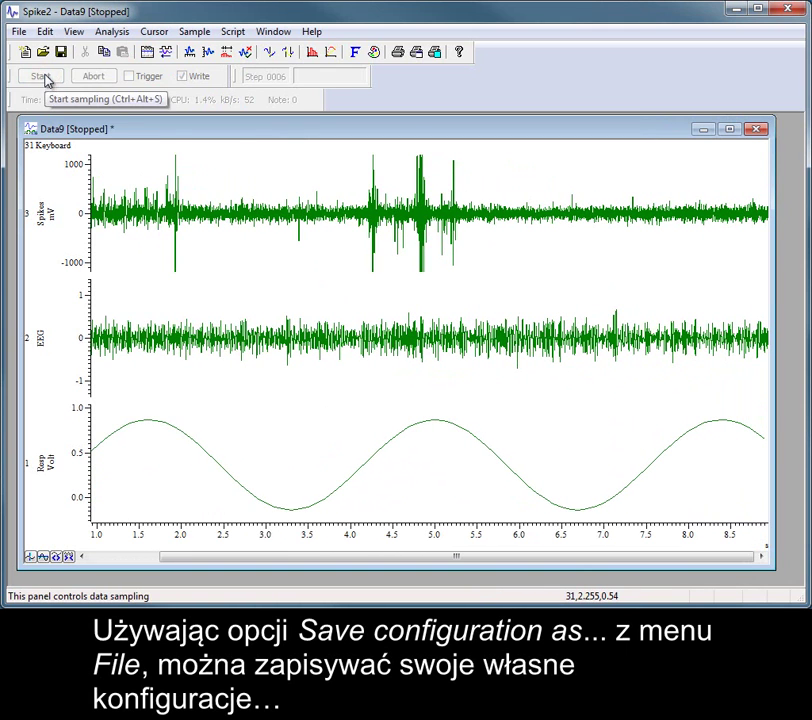
pyautogui.click(19, 31)
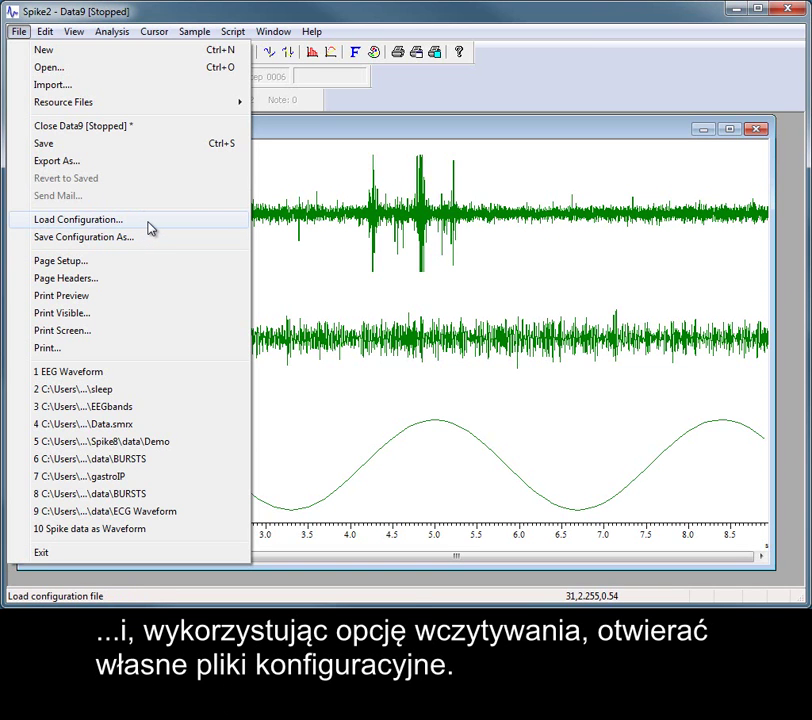
pyautogui.click(510, 131)
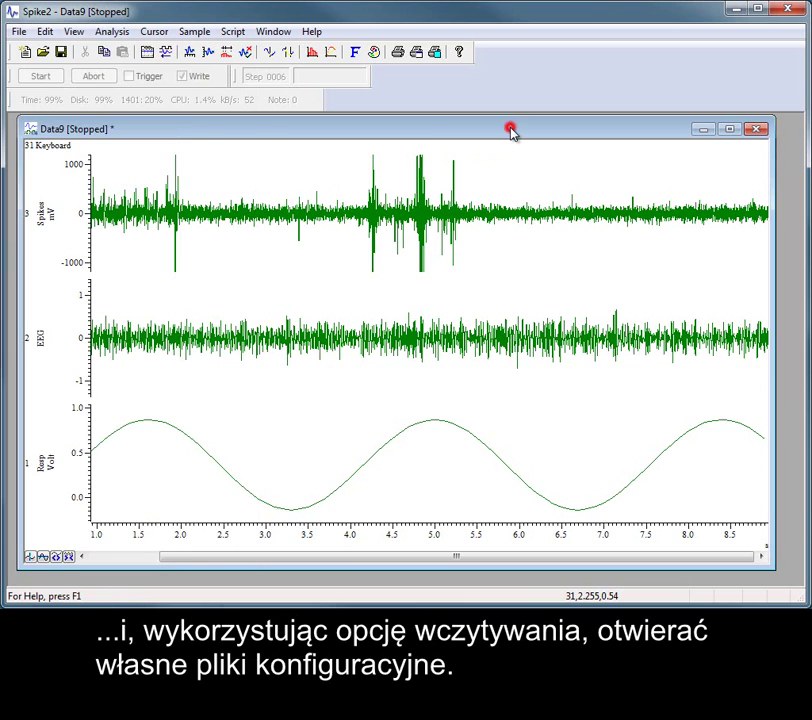